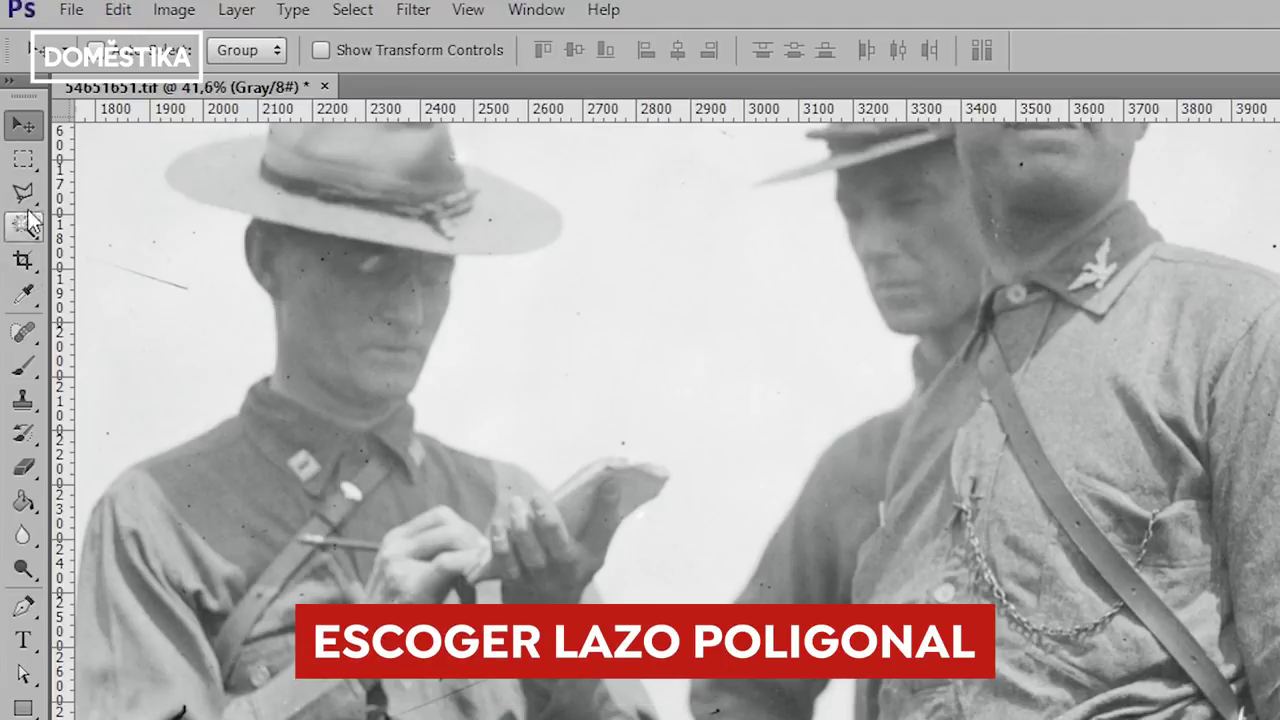
With the Polygonal Lasso, trace the soldier's right edge from the photo's bottom up to his shoulder.
{"action": "left_click", "coordinate": [22, 192]}
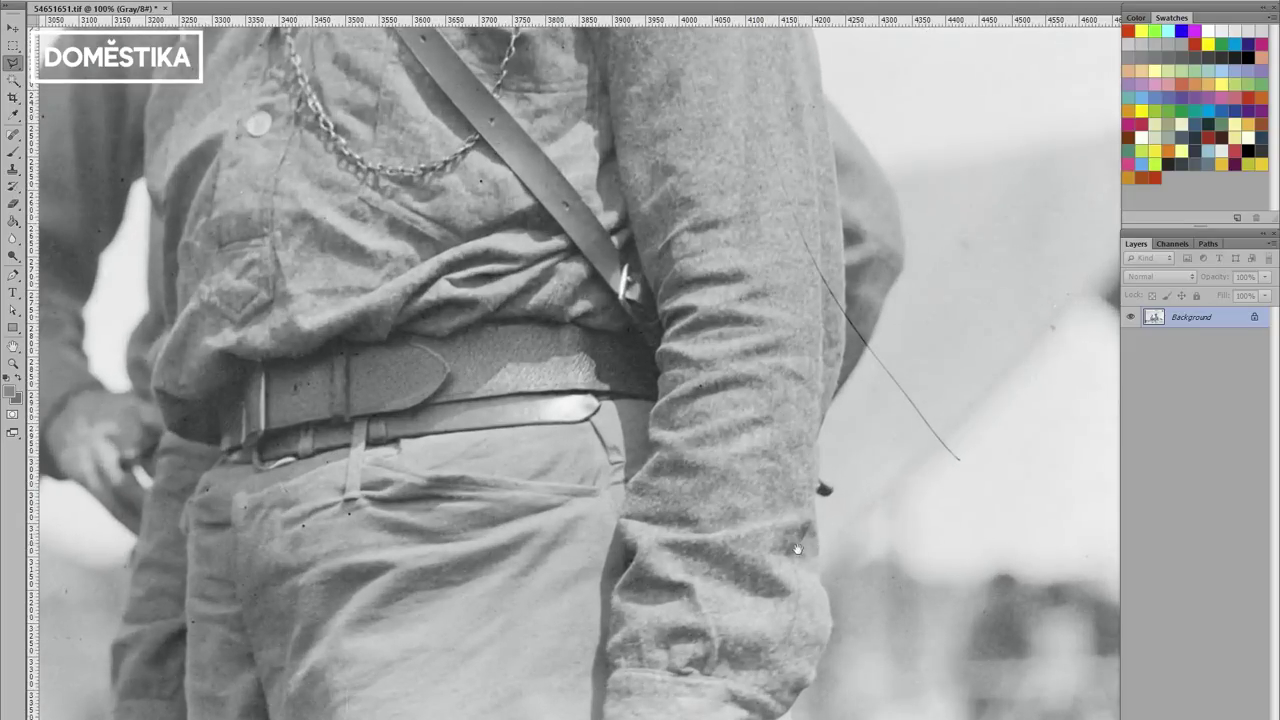
{"action": "left_click_drag", "start_coordinate": [800, 545], "coordinate": [663, 192]}
{"action": "scroll", "coordinate": [557, 357], "scroll_direction": "down", "scroll_amount": 3}
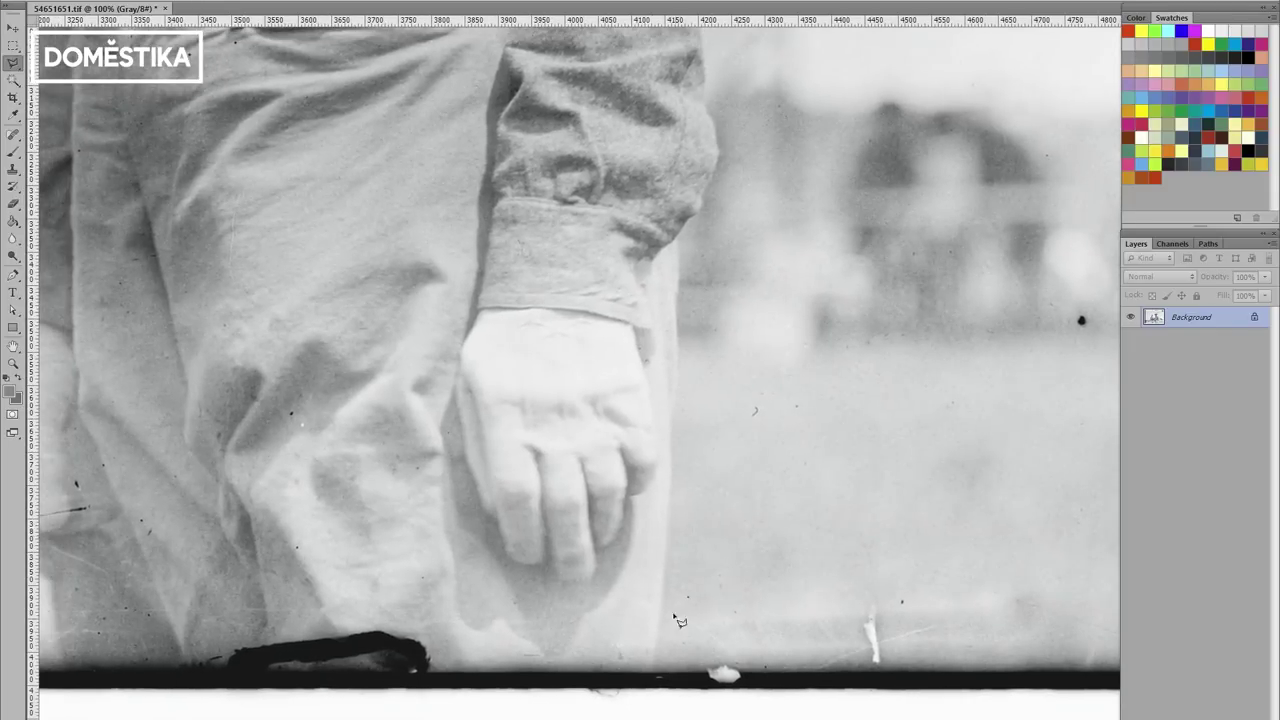
{"action": "left_click", "coordinate": [650, 676]}
{"action": "left_click", "coordinate": [716, 142]}
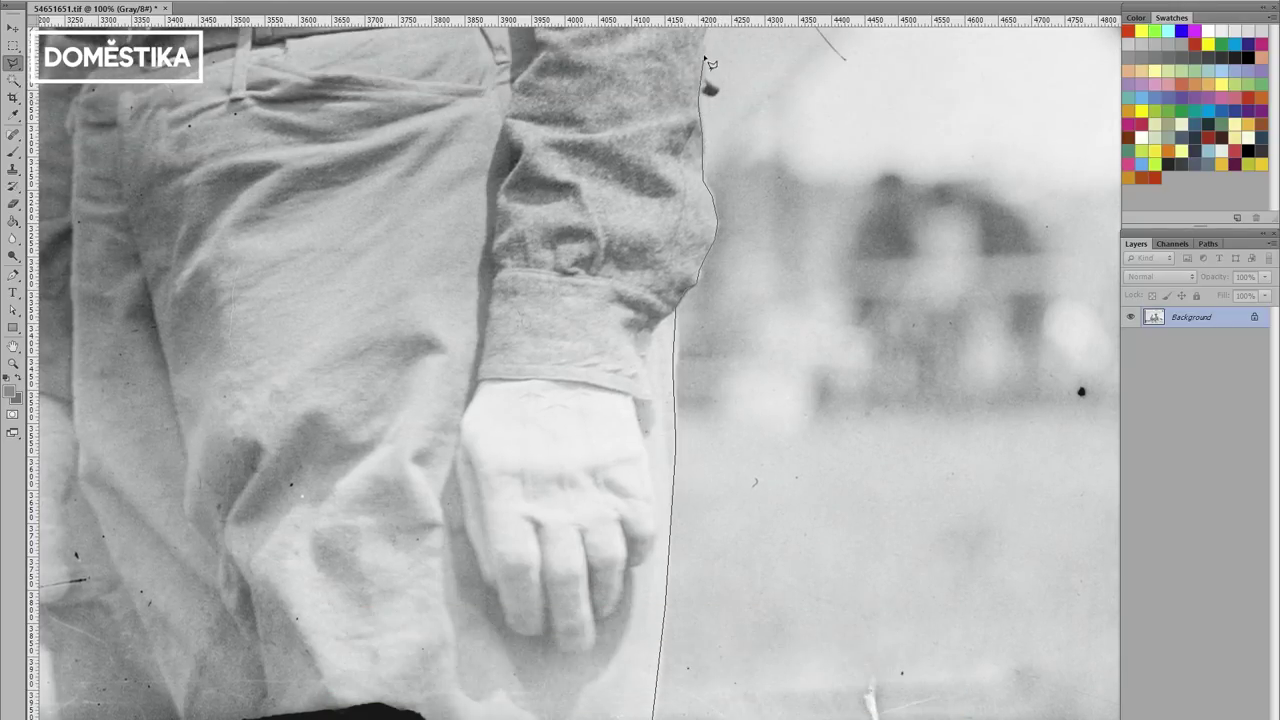
{"action": "scroll", "coordinate": [710, 47], "scroll_direction": "up", "scroll_amount": 3}
{"action": "scroll", "coordinate": [731, 112], "scroll_direction": "up", "scroll_amount": 3}
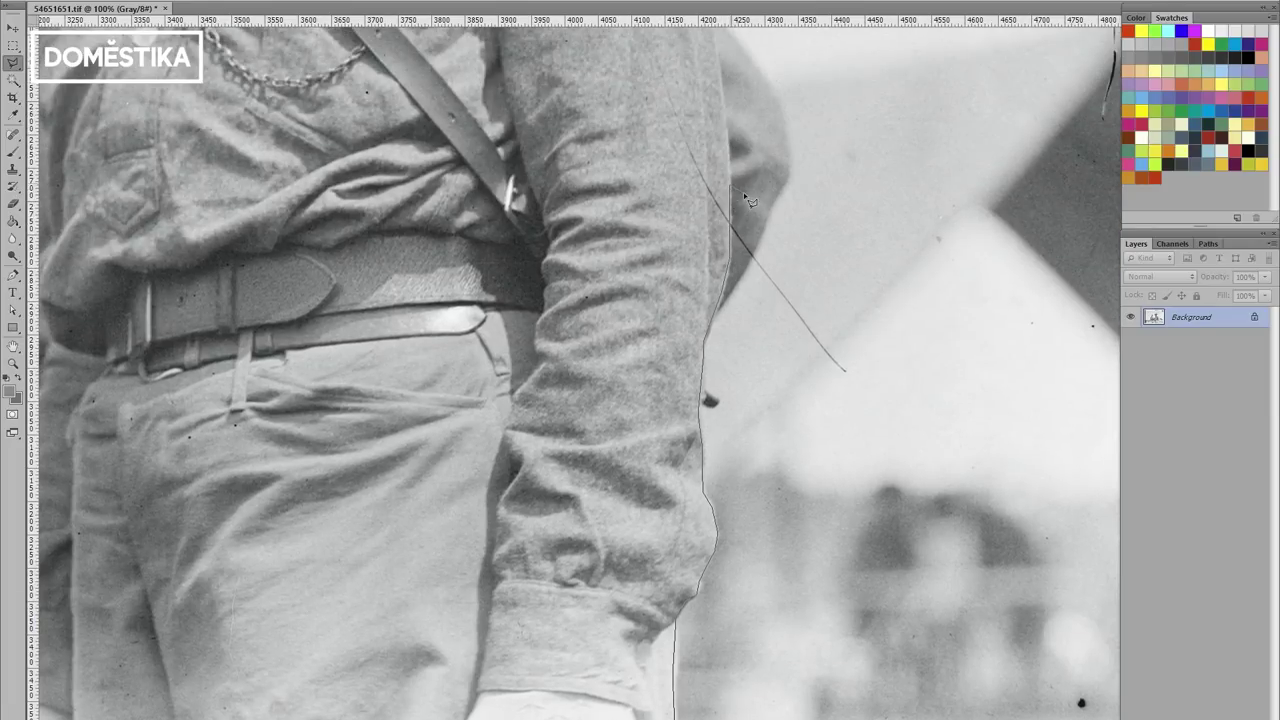
{"action": "left_click_drag", "start_coordinate": [718, 47], "coordinate": [760, 460]}
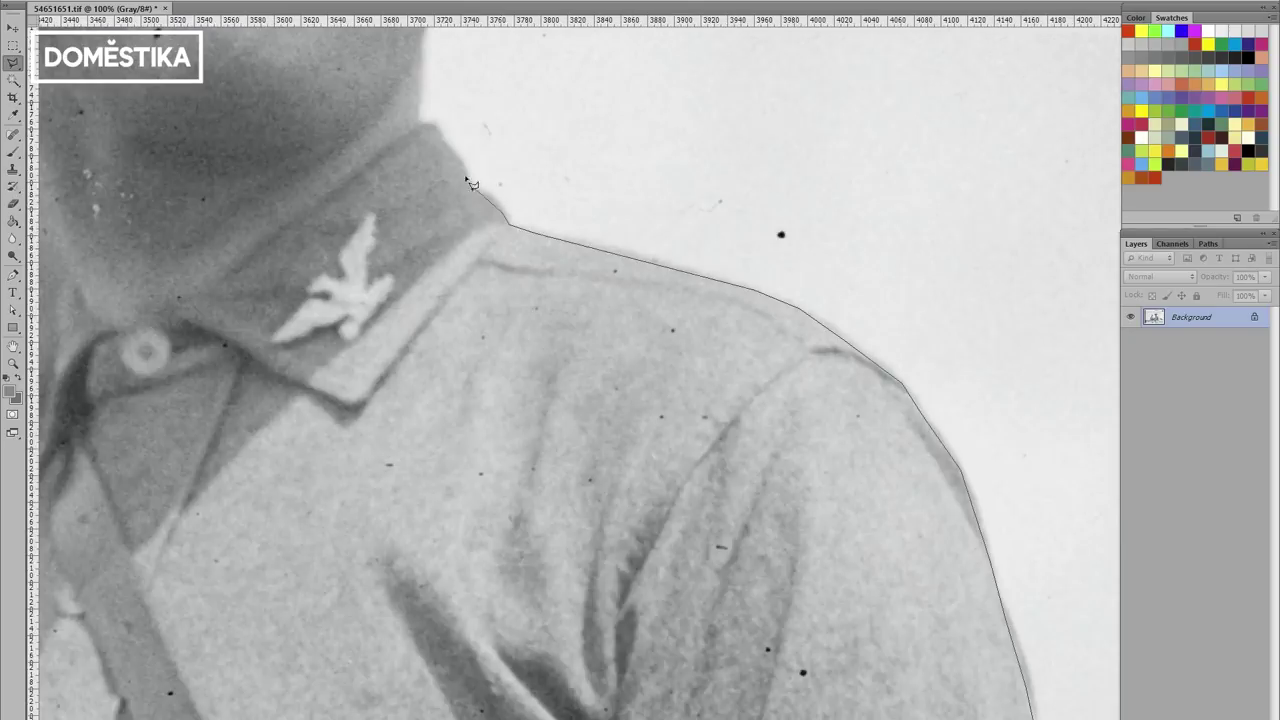
Continue the lasso outline over the hat and down the neck and collar.
{"action": "mouse_move", "coordinate": [625, 103]}
{"action": "left_mouse_down"}
{"action": "mouse_move", "coordinate": [517, 268]}
{"action": "mouse_move", "coordinate": [640, 308]}
{"action": "left_mouse_up"}
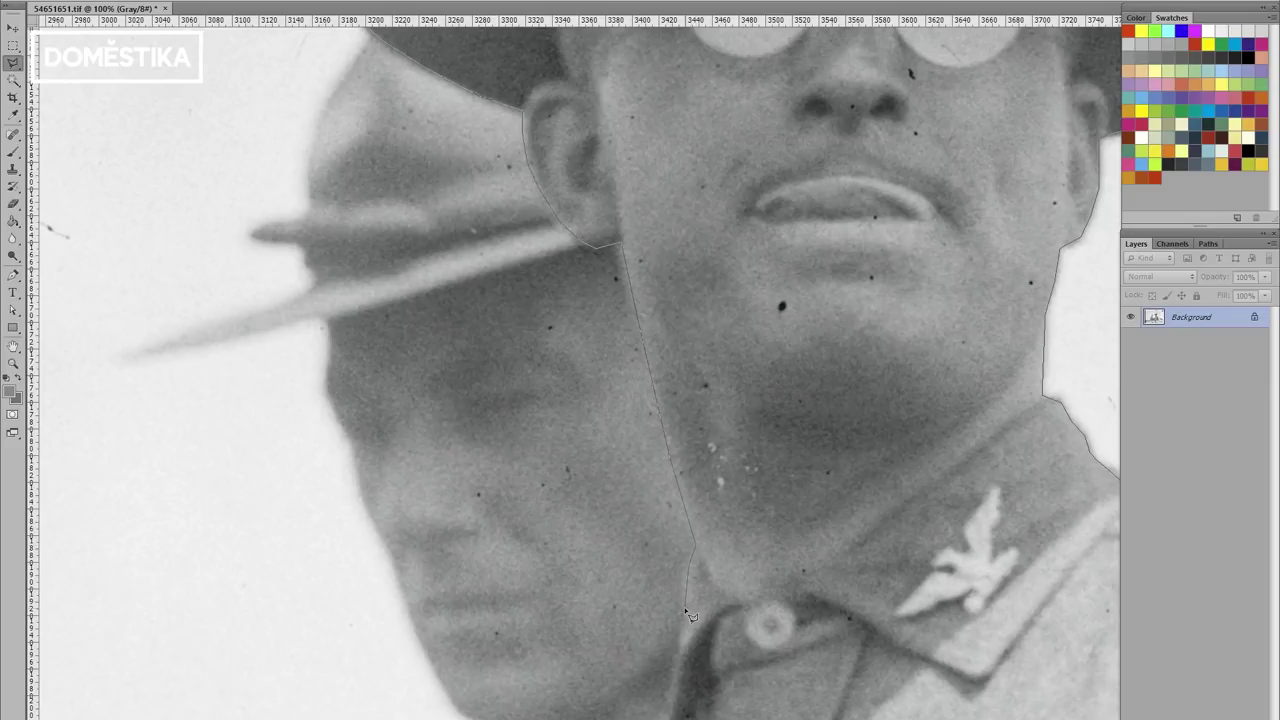
{"action": "left_click_drag", "start_coordinate": [683, 600], "coordinate": [673, 334]}
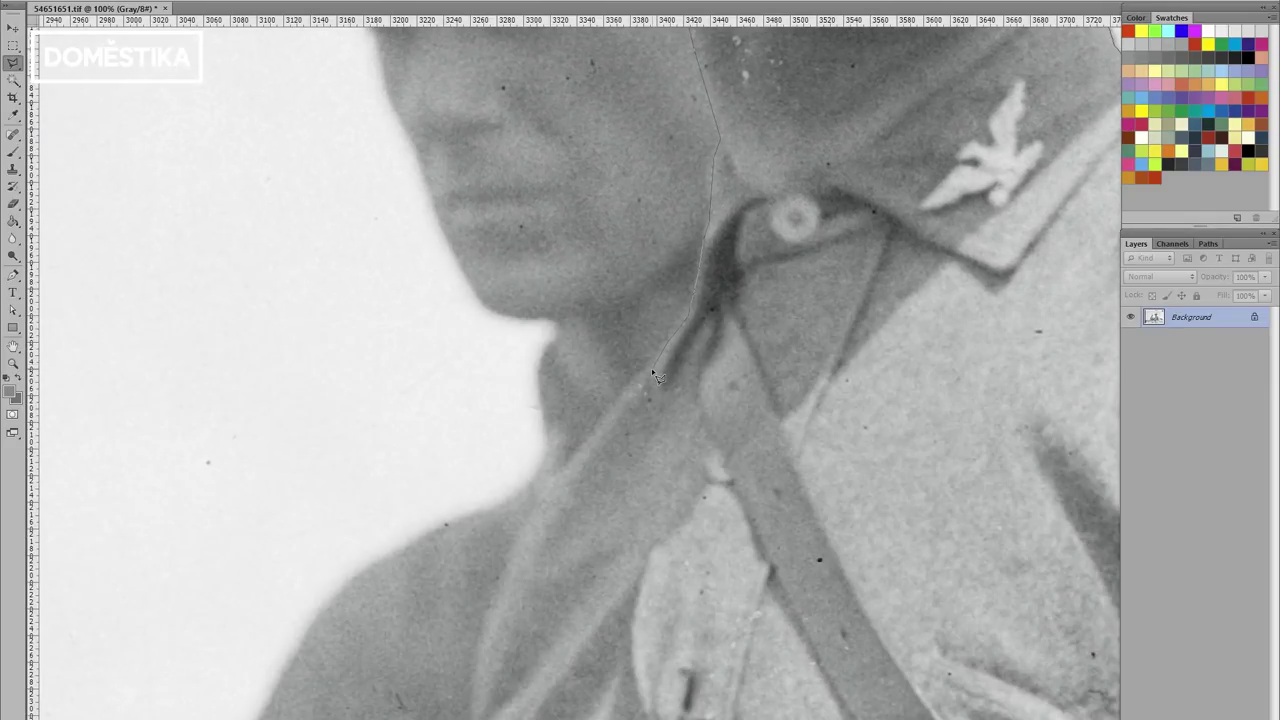
{"action": "scroll", "coordinate": [651, 370], "scroll_direction": "down", "scroll_amount": 3}
{"action": "scroll", "coordinate": [651, 370], "scroll_direction": "up", "scroll_amount": 2}
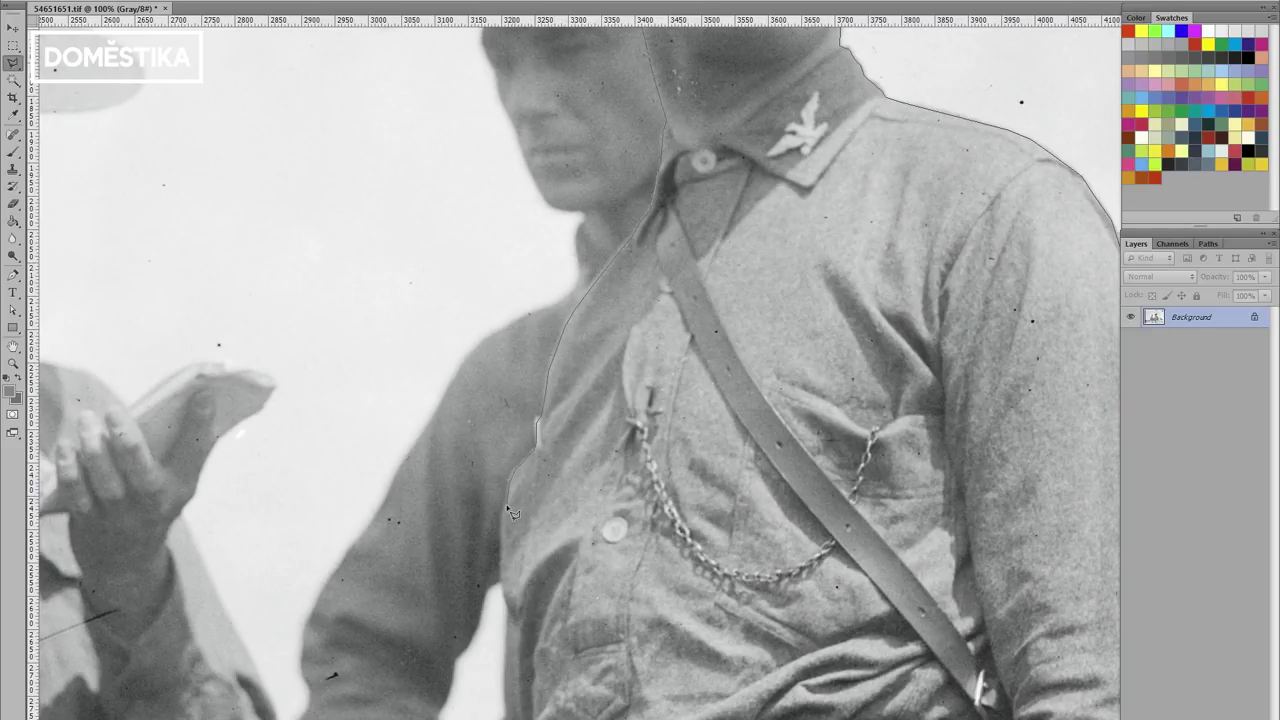
{"action": "scroll", "coordinate": [507, 524], "scroll_direction": "down", "scroll_amount": 5}
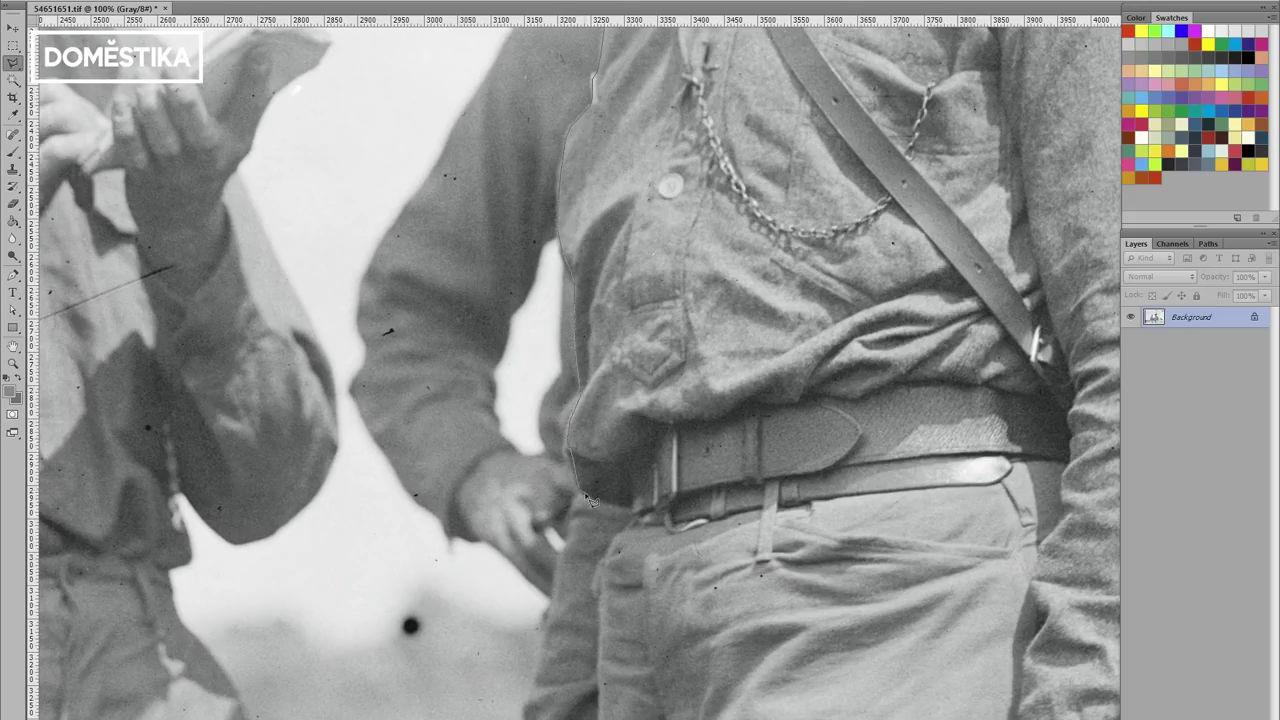
{"action": "scroll", "coordinate": [590, 500], "scroll_direction": "down", "scroll_amount": 5}
{"action": "scroll", "coordinate": [550, 407], "scroll_direction": "down", "scroll_amount": 3}
Trace around the soldier's hand and close the outline into a selection.
{"action": "left_click", "coordinate": [556, 391]}
{"action": "left_click", "coordinate": [528, 496]}
{"action": "left_click", "coordinate": [550, 578]}
{"action": "left_click", "coordinate": [620, 640]}
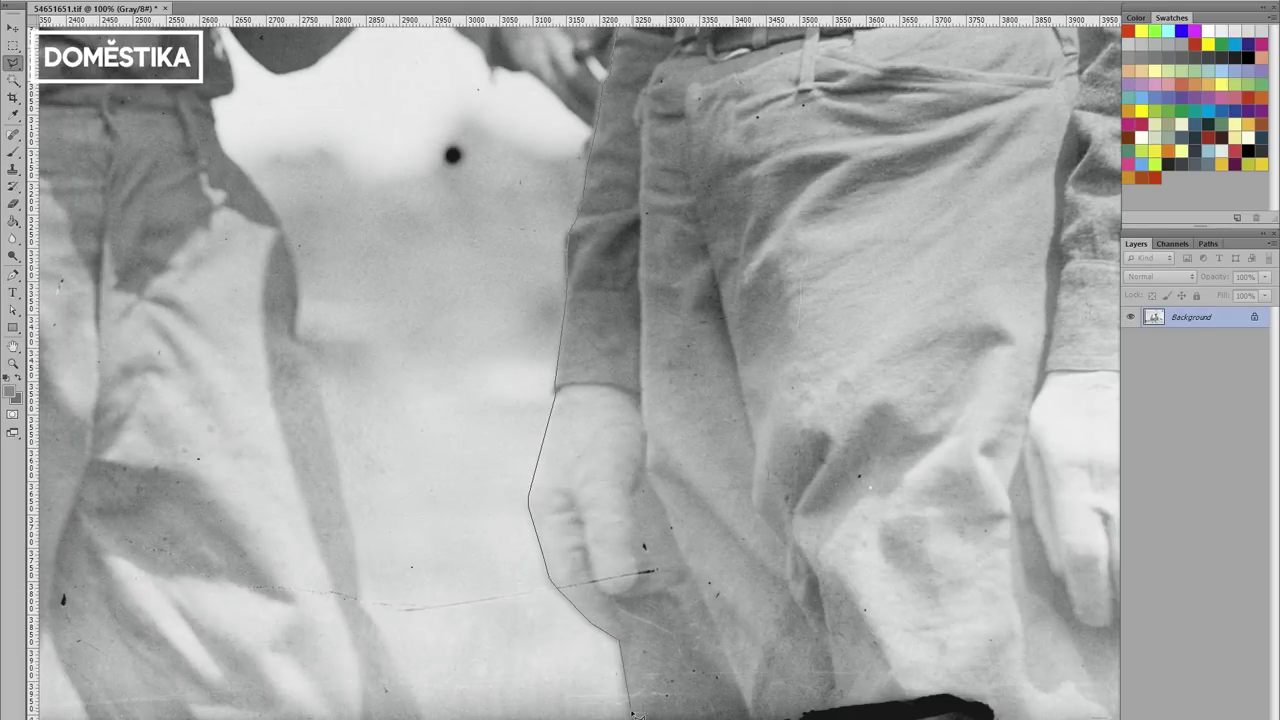
{"action": "left_click", "coordinate": [640, 432]}
{"action": "left_click", "coordinate": [920, 428]}
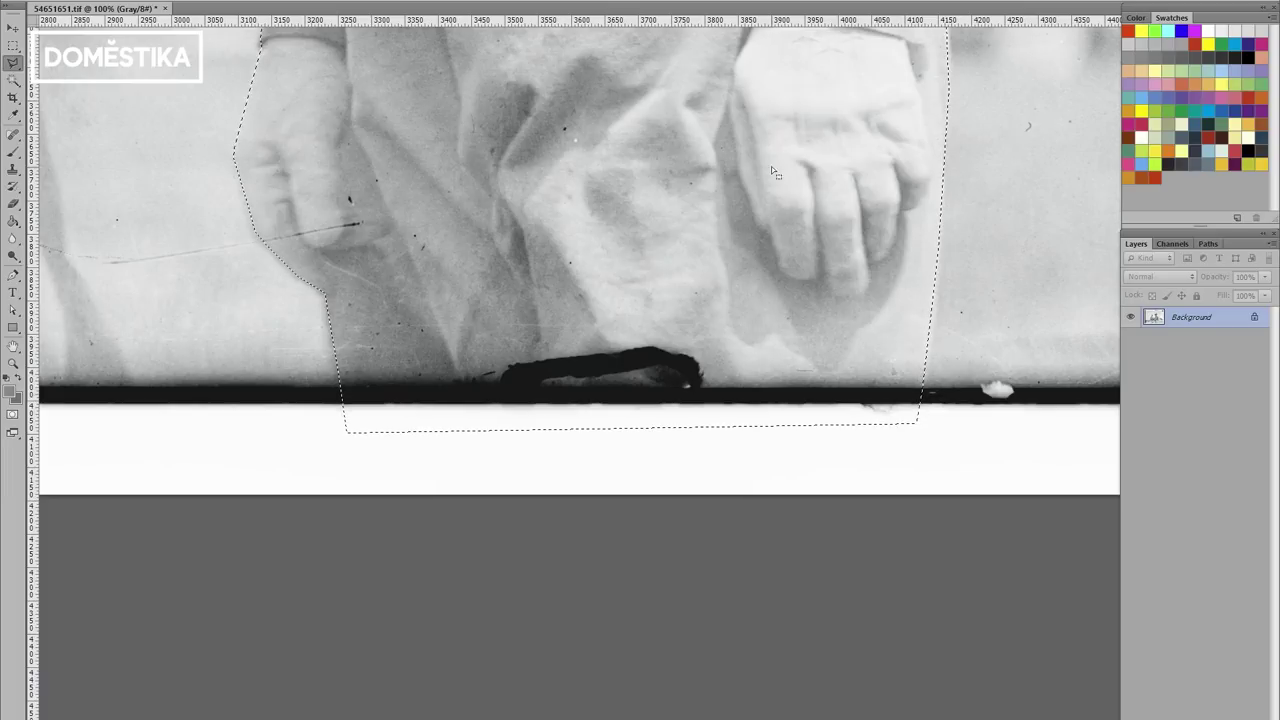
Zoom out and copy the selected soldier onto a new Layer 1 with Ctrl+J.
{"action": "scroll", "coordinate": [772, 370], "scroll_direction": "down", "scroll_amount": 2}
{"action": "scroll", "coordinate": [774, 366], "scroll_direction": "down", "scroll_amount": 1}
{"action": "scroll", "coordinate": [780, 375], "scroll_direction": "down", "scroll_amount": 2}
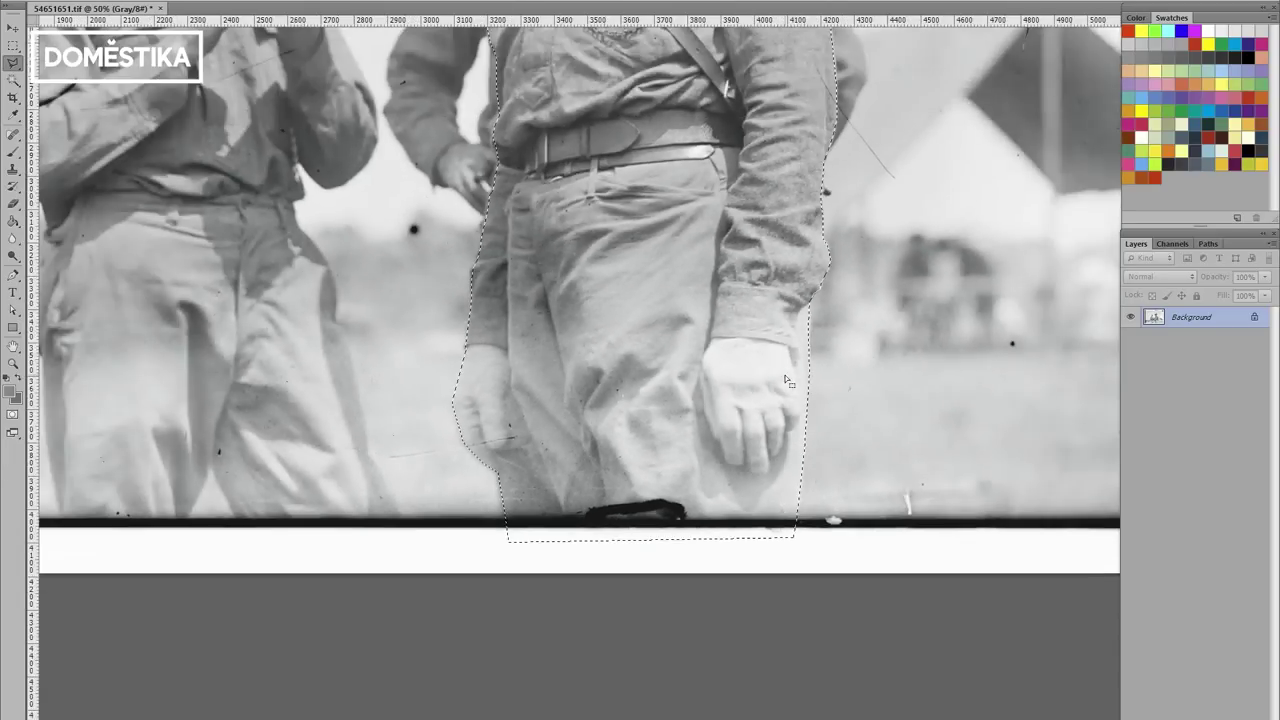
{"action": "scroll", "coordinate": [786, 380], "scroll_direction": "up", "scroll_amount": 5}
{"action": "scroll", "coordinate": [700, 360], "scroll_direction": "up", "scroll_amount": 1}
{"action": "scroll", "coordinate": [652, 340], "scroll_direction": "down", "scroll_amount": 1}
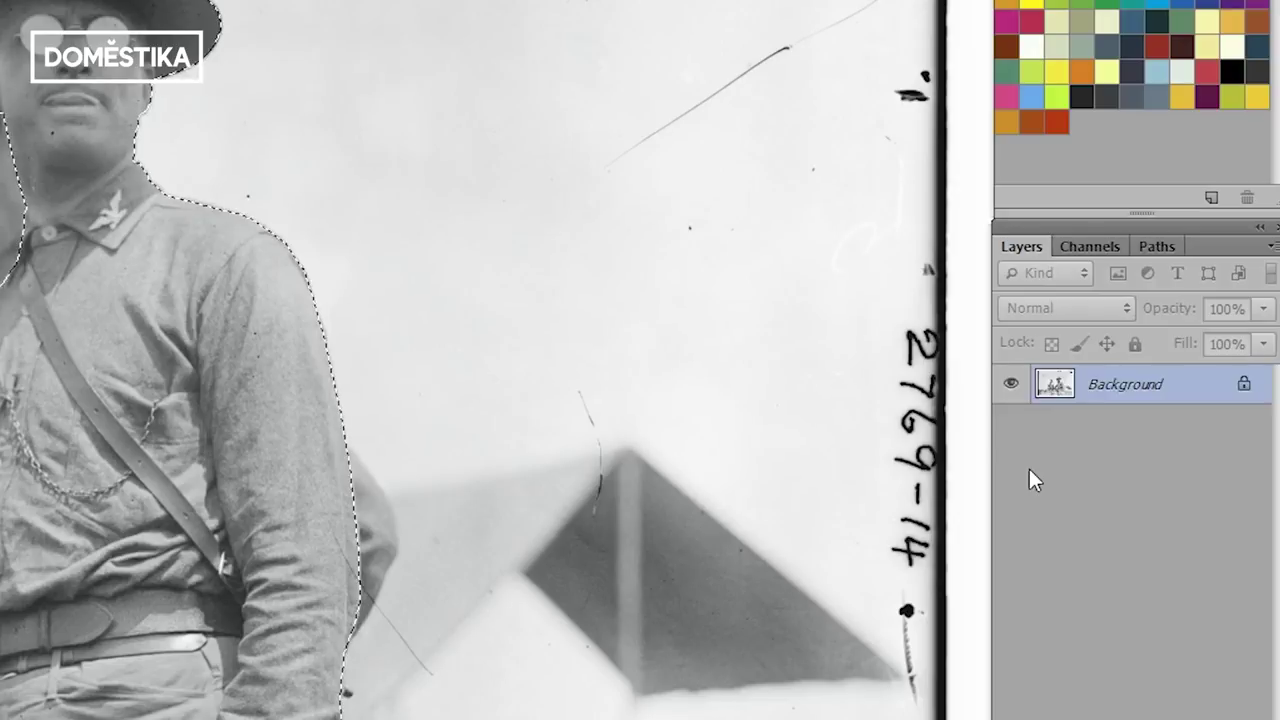
{"action": "key", "text": "ctrl+j"}
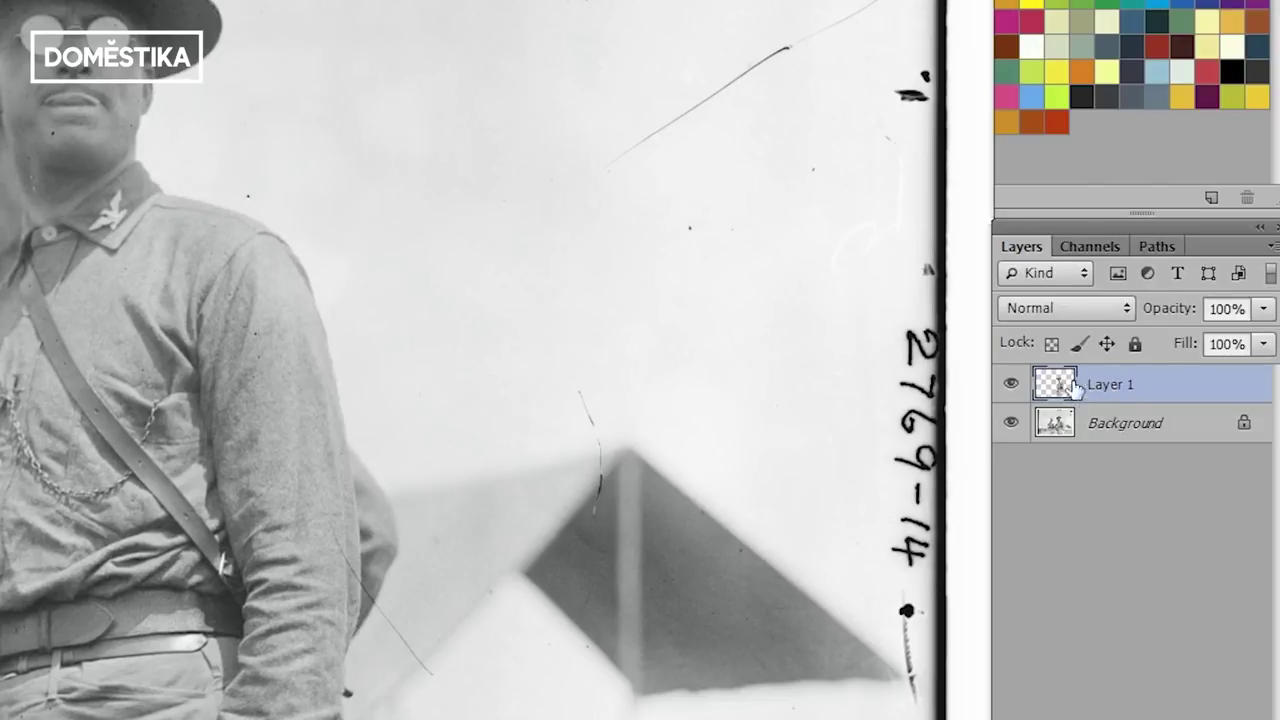
Hide the Background layer, test-move the soldier, and add an empty new layer.
{"action": "left_click", "coordinate": [1011, 422]}
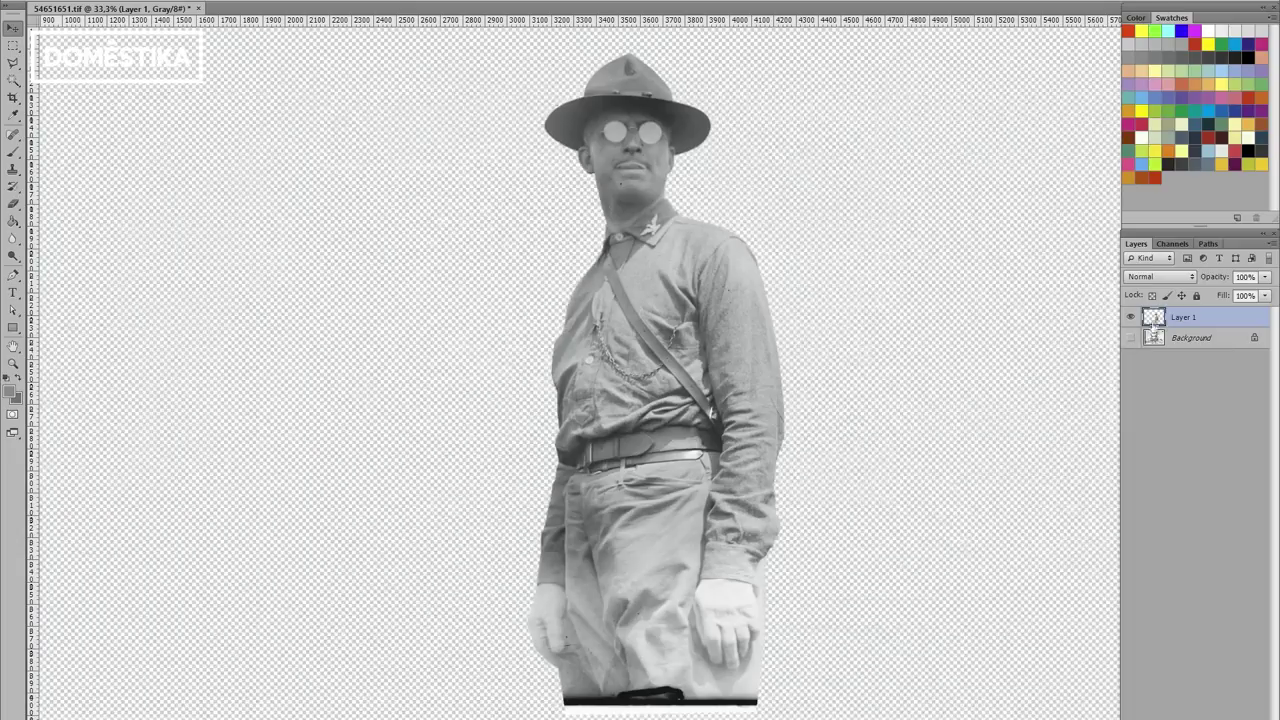
{"action": "left_click_drag", "start_coordinate": [661, 298], "coordinate": [662, 298]}
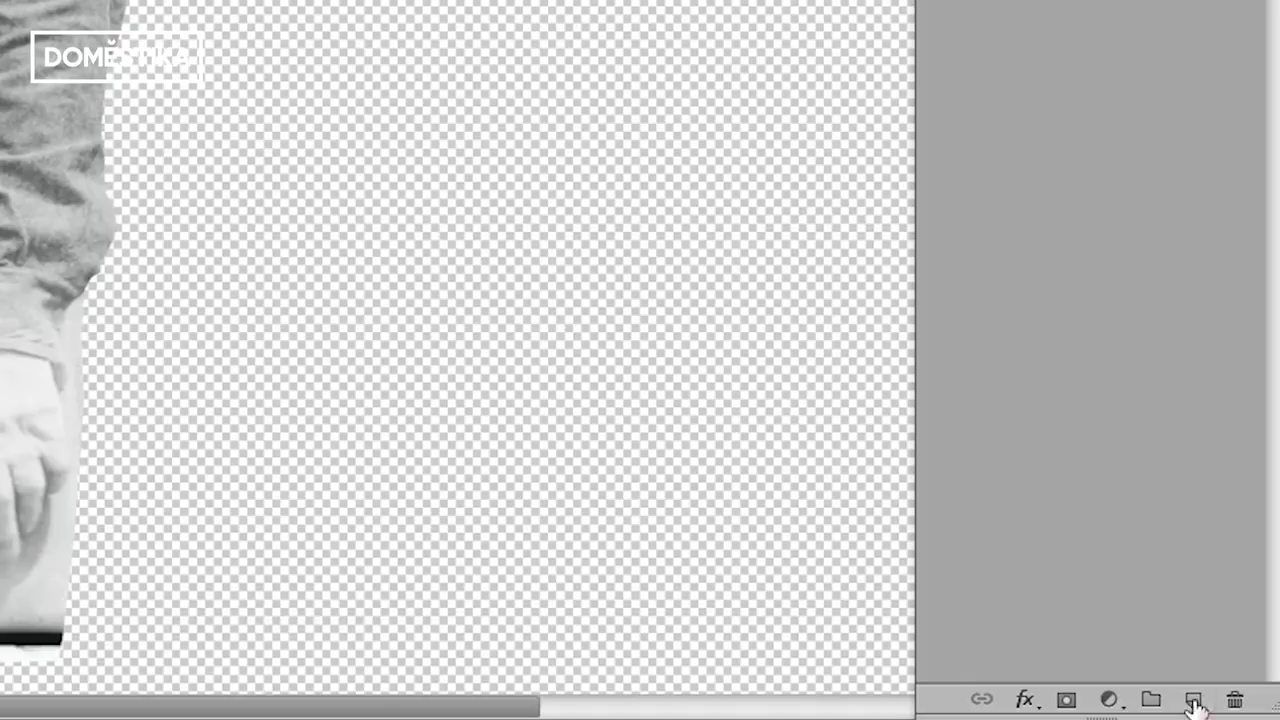
{"action": "left_click", "coordinate": [1195, 706]}
Move Layer 2 below Layer 1 and fill it with solid blue.
{"action": "left_click_drag", "start_coordinate": [1060, 297], "coordinate": [1053, 364]}
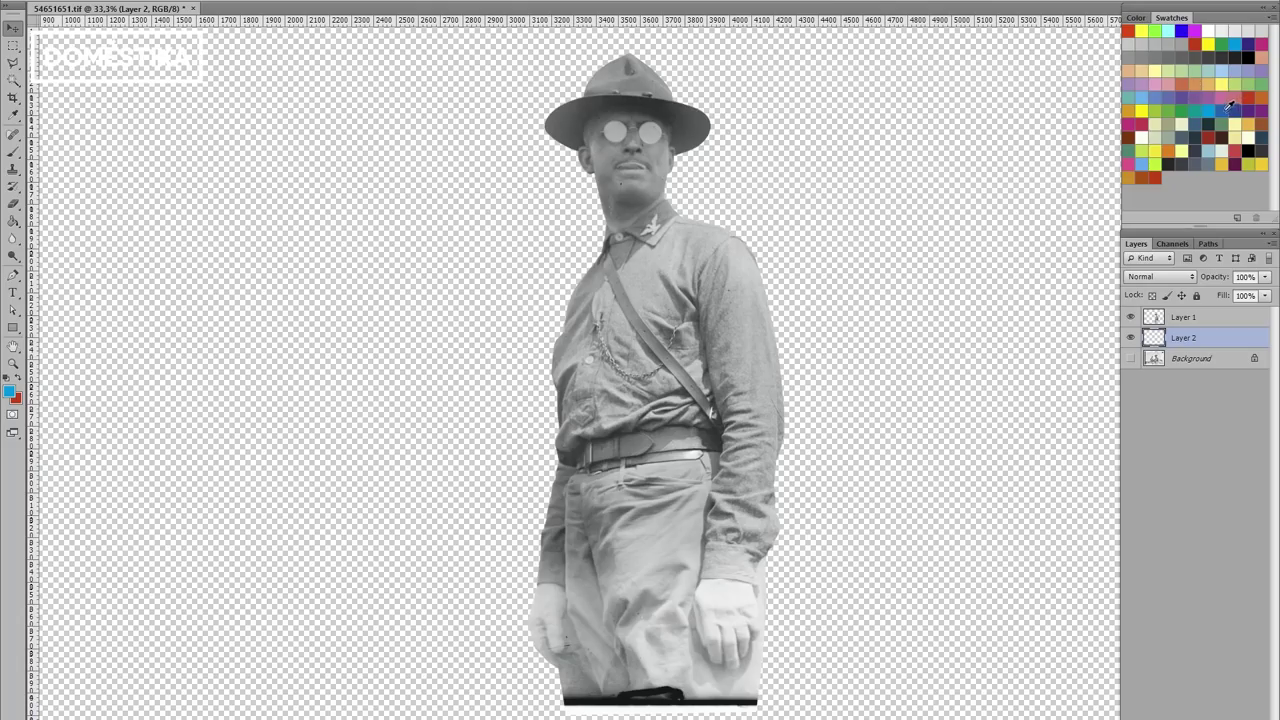
{"action": "key", "text": "g"}
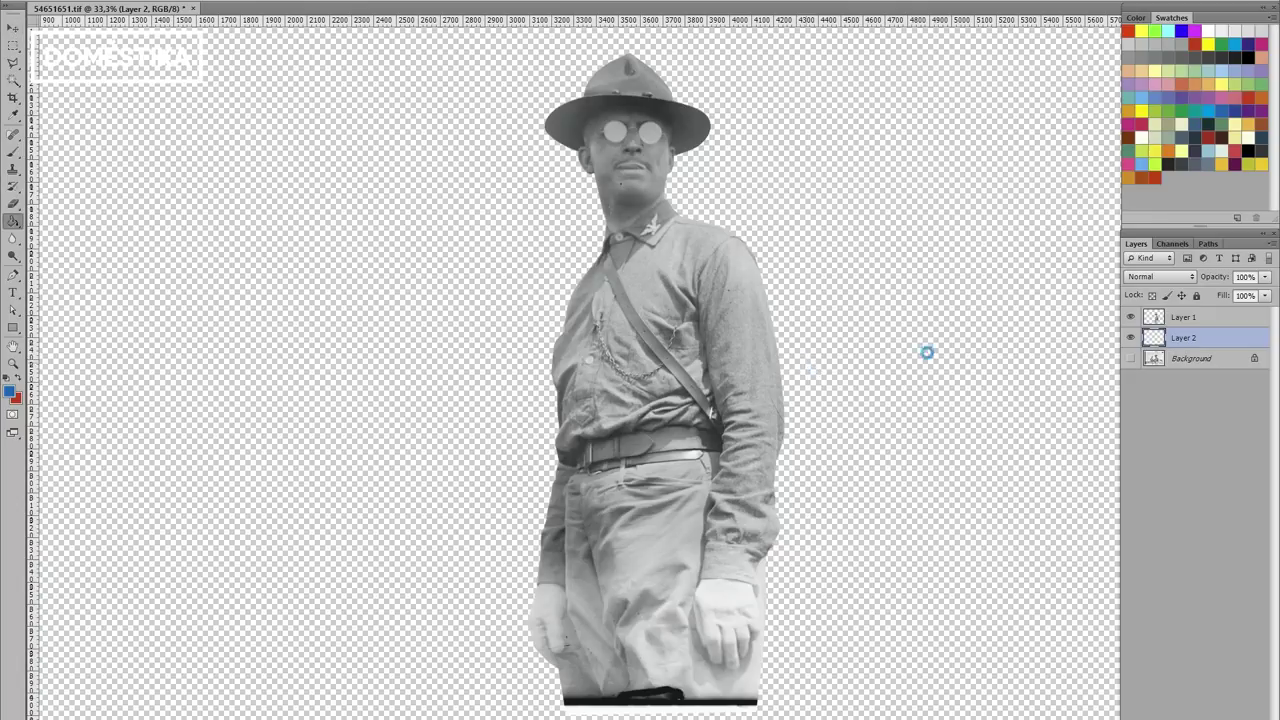
{"action": "left_click", "coordinate": [927, 352]}
{"action": "left_click", "coordinate": [790, 282]}
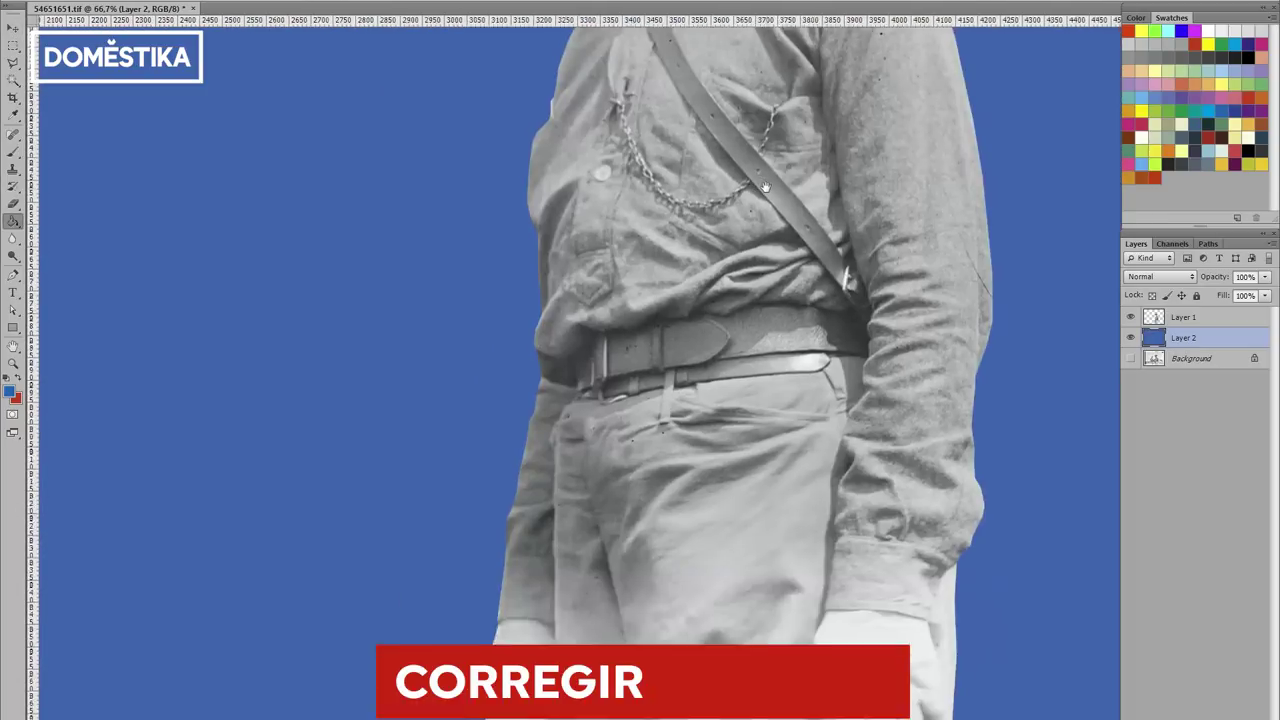
{"action": "mouse_move", "coordinate": [765, 187]}
{"action": "left_mouse_down"}
{"action": "mouse_move", "coordinate": [793, 540]}
{"action": "mouse_move", "coordinate": [819, 637]}
{"action": "left_mouse_up"}
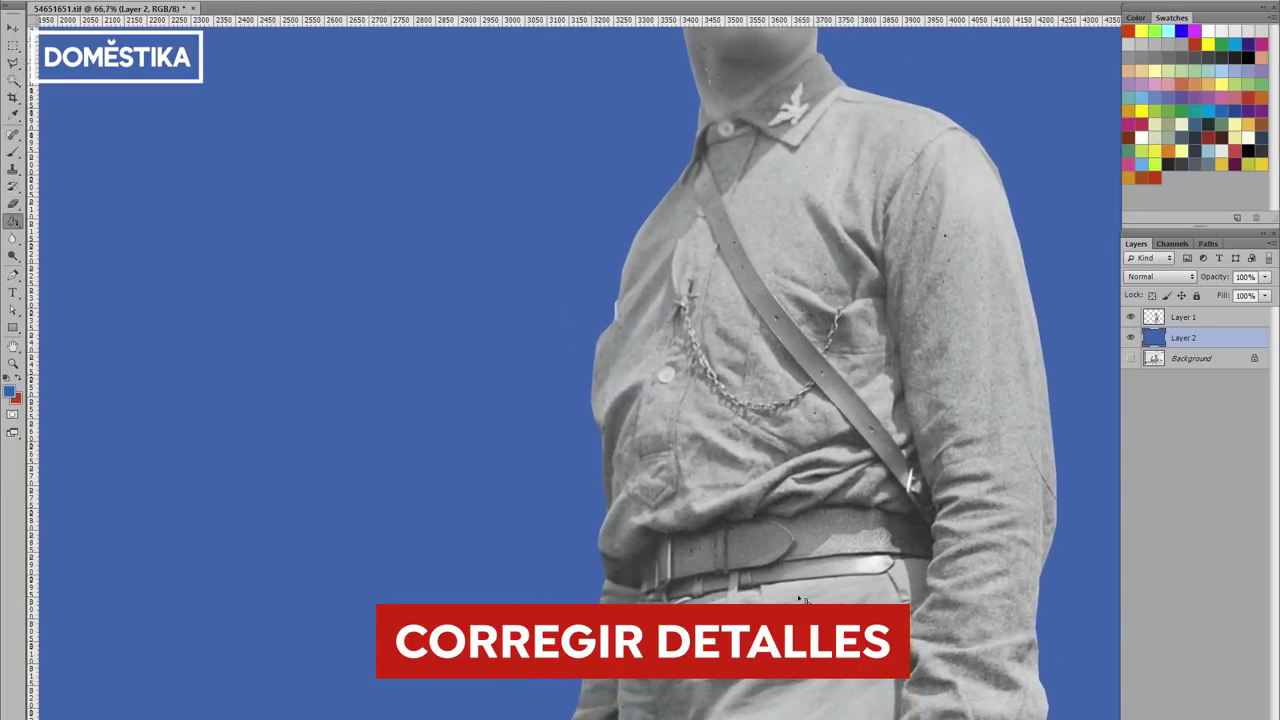
Erase the pale patch at the soldier's chest edge from Layer 1, then deselect.
{"action": "key", "text": "l"}
{"action": "key", "text": "z"}
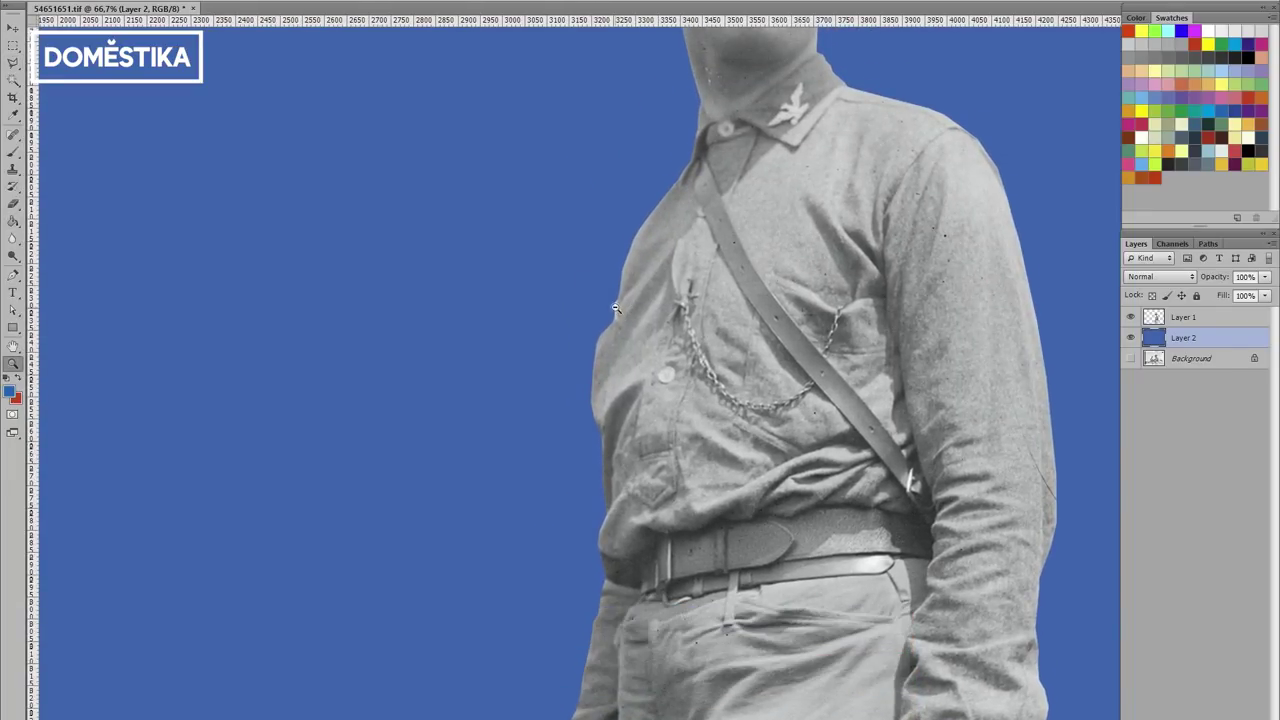
{"action": "left_click", "coordinate": [619, 307]}
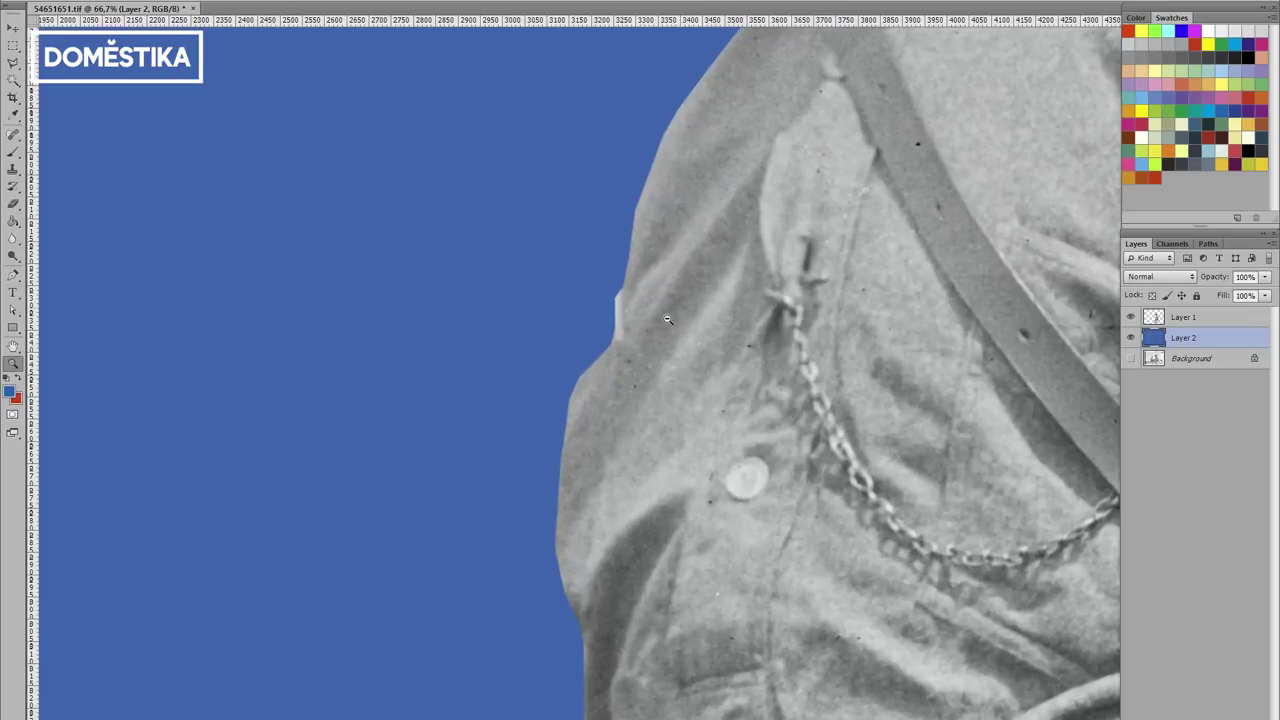
{"action": "key", "text": "l"}
{"action": "left_click_drag", "start_coordinate": [603, 350], "coordinate": [587, 282]}
{"action": "double_click", "coordinate": [615, 221]}
{"action": "key", "text": "alt+bracketright"}
{"action": "key", "text": "Delete"}
{"action": "key", "text": "ctrl+d"}
Inspect the collar, belt, chest and arm edges up close.
{"action": "scroll", "coordinate": [690, 330], "scroll_direction": "down", "scroll_amount": 5}
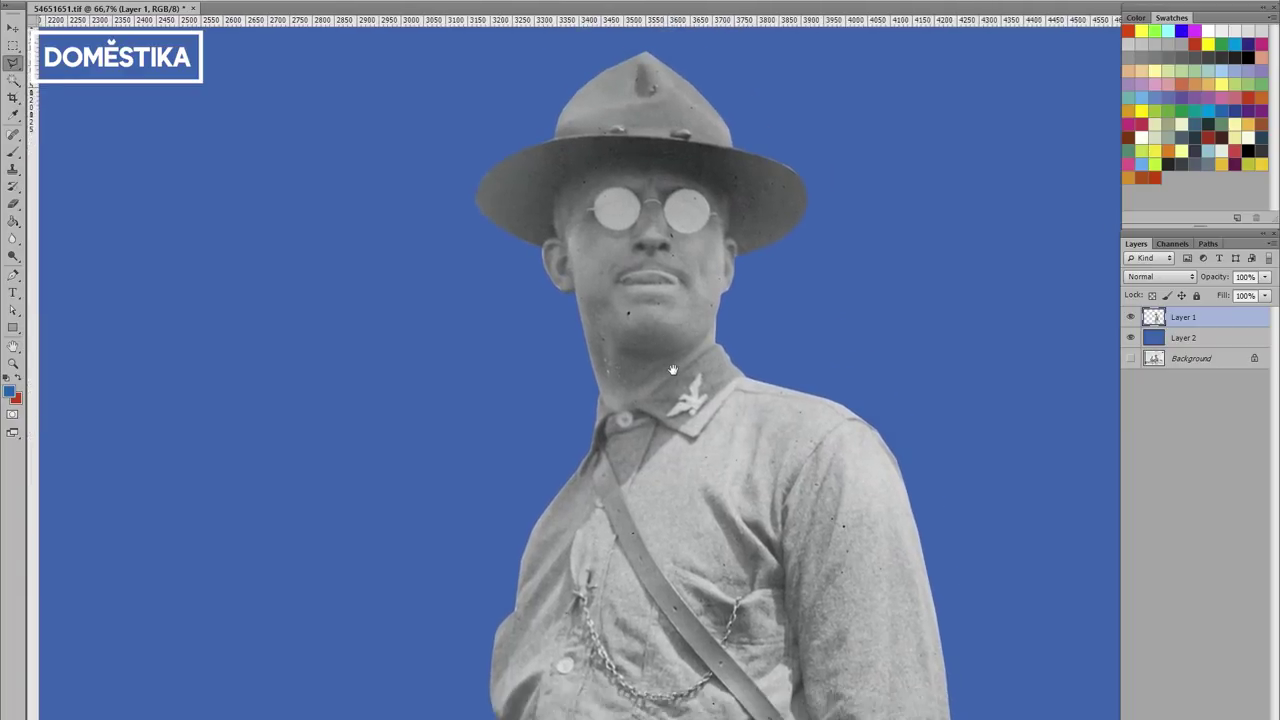
{"action": "left_click_drag", "start_coordinate": [726, 481], "coordinate": [723, 219]}
{"action": "left_click", "coordinate": [858, 279]}
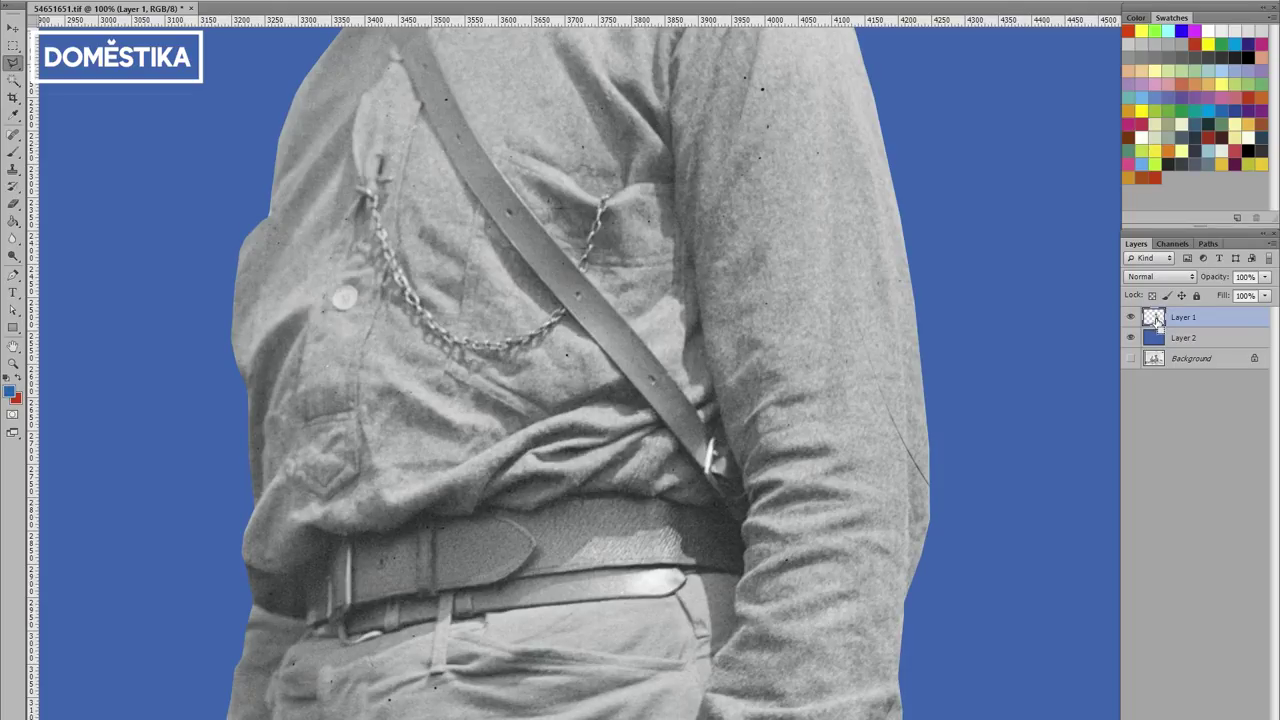
Zoom out and contract the soldier selection by 1 pixel via Select > Modify > Contract.
{"action": "key", "text": "ctrl+minus"}
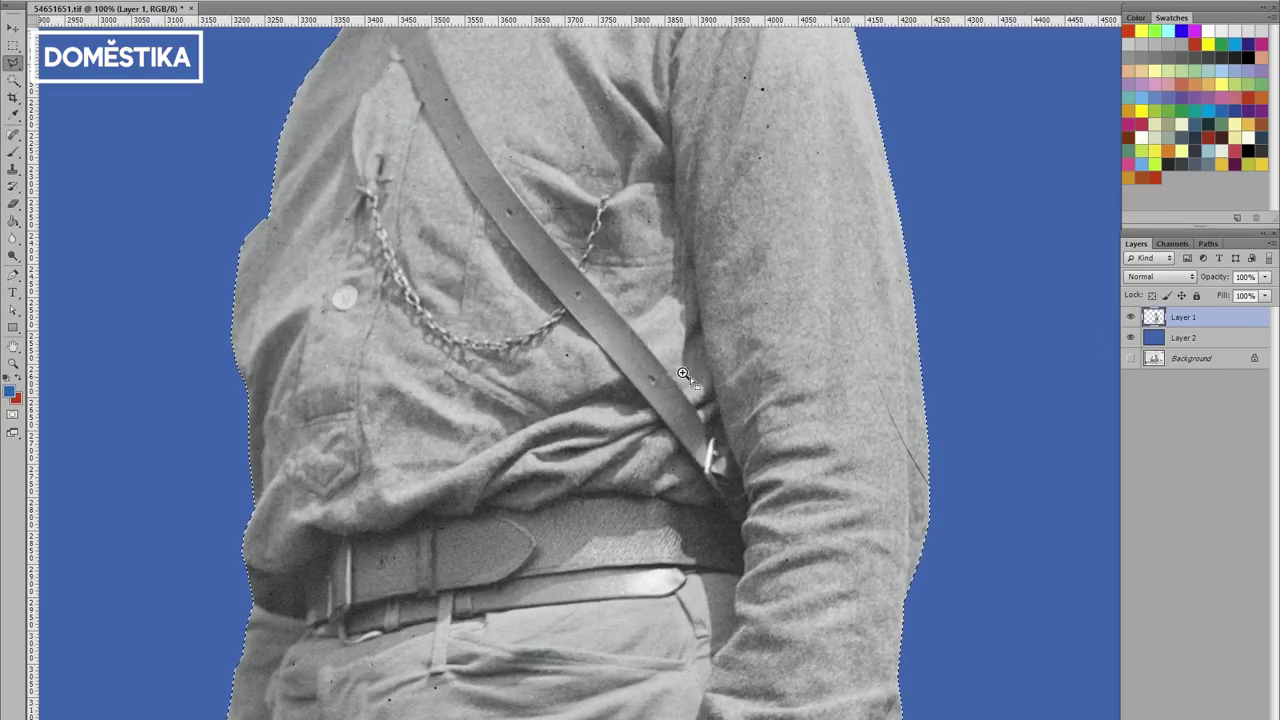
{"action": "key", "text": "ctrl+minus"}
{"action": "key", "text": "ctrl+minus"}
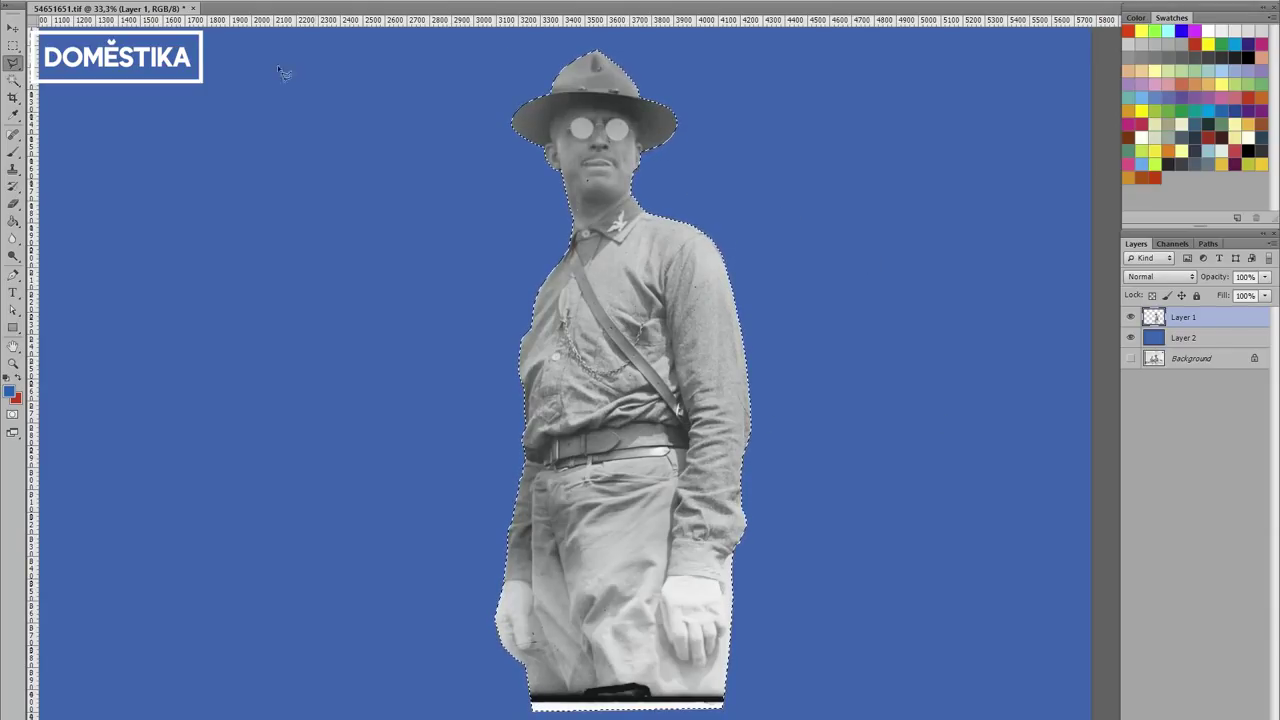
{"action": "key", "text": "alt+s"}
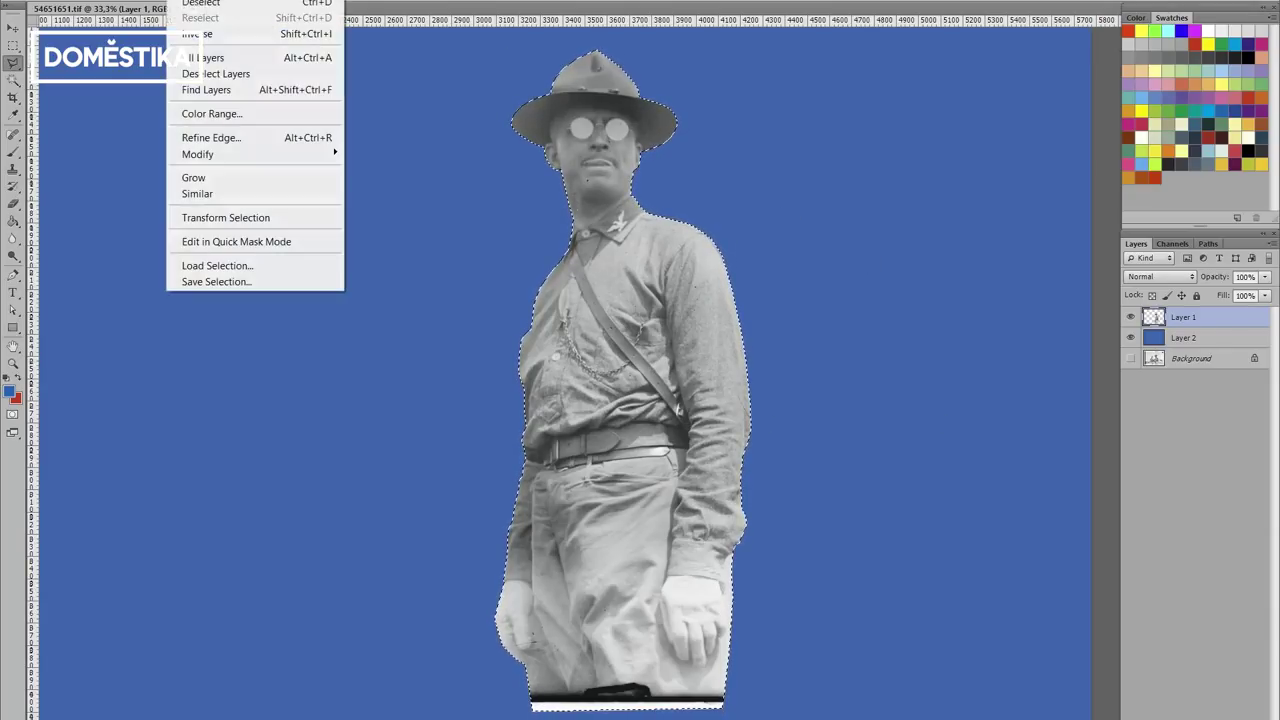
{"action": "mouse_move", "coordinate": [254, 154]}
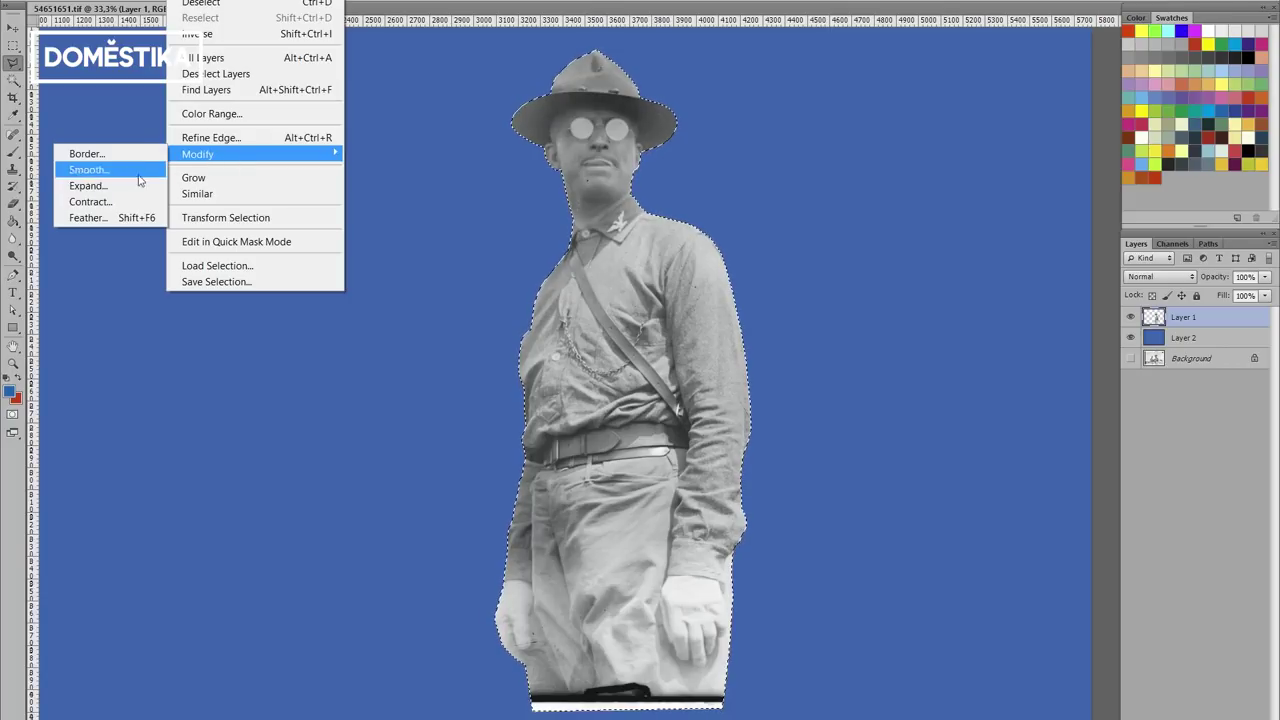
{"action": "left_click", "coordinate": [90, 201]}
{"action": "type", "text": "1"}
{"action": "left_click", "coordinate": [1165, 143]}
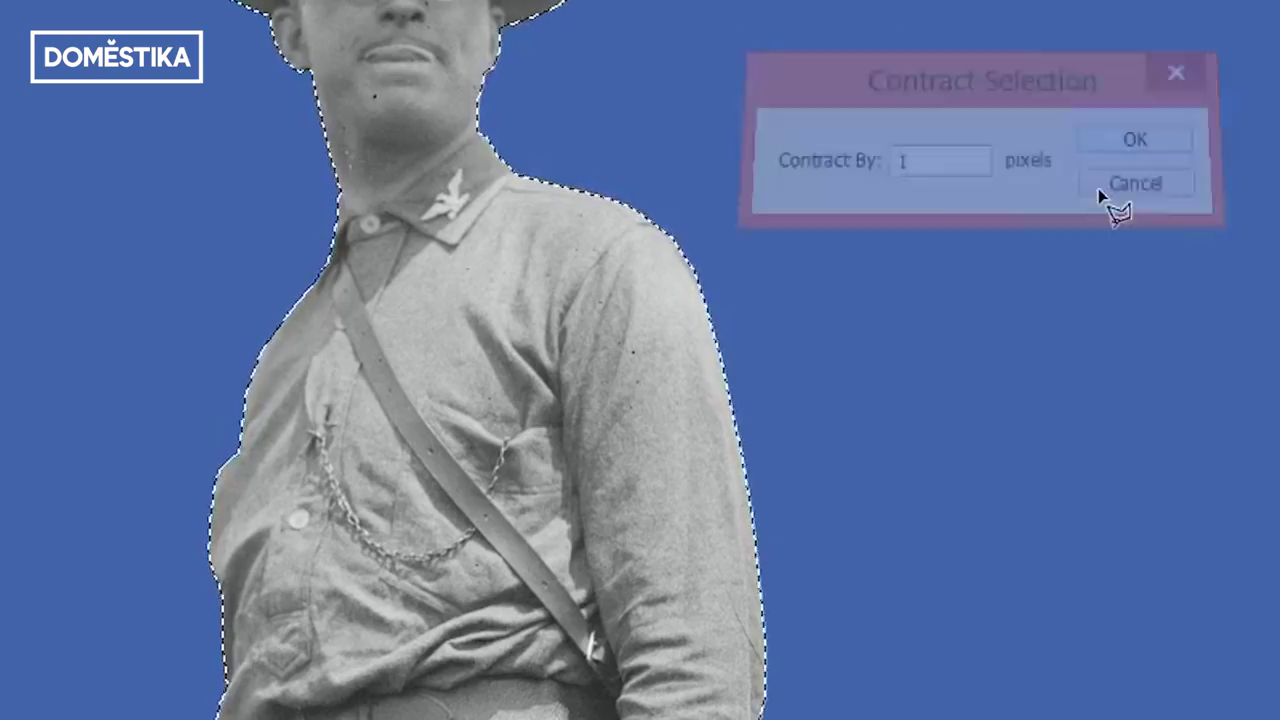
{"action": "scroll", "coordinate": [821, 278], "scroll_direction": "up", "scroll_amount": 5}
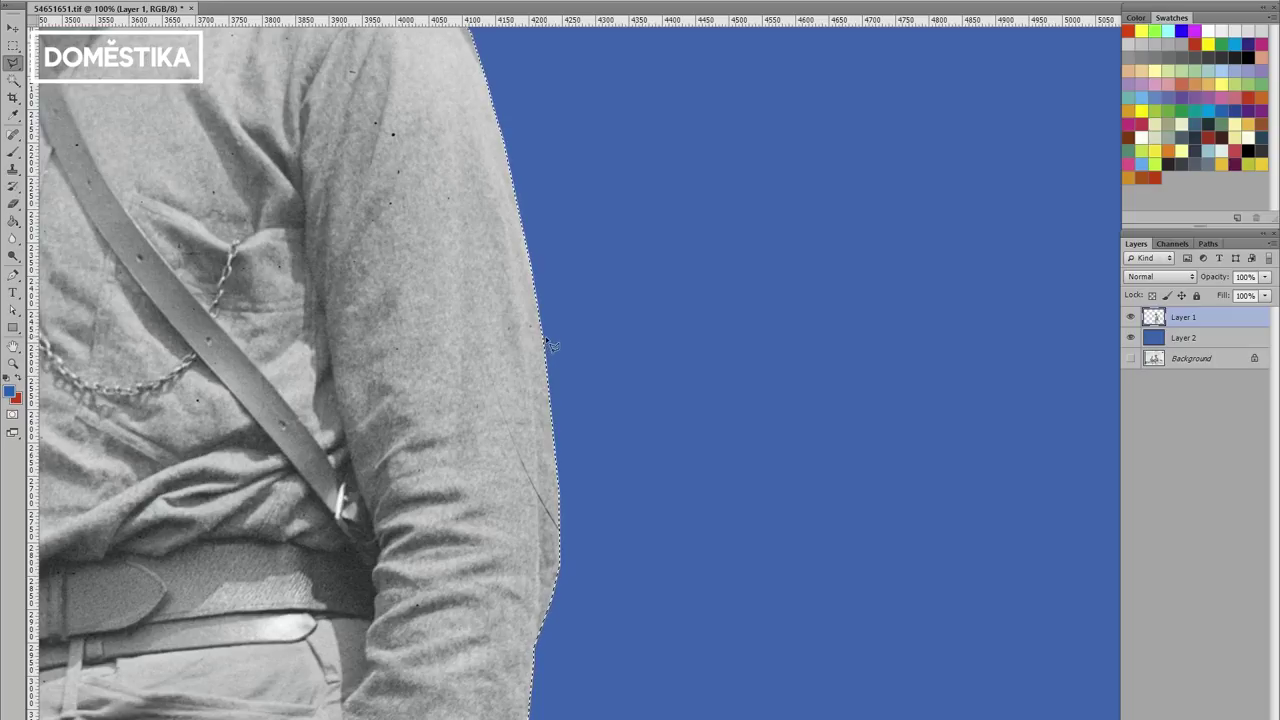
Inspect the cutout edge along the soldier's arm, torso, chest and chain up close.
{"action": "left_click", "coordinate": [185, 0]}
{"action": "mouse_move", "coordinate": [197, 154]}
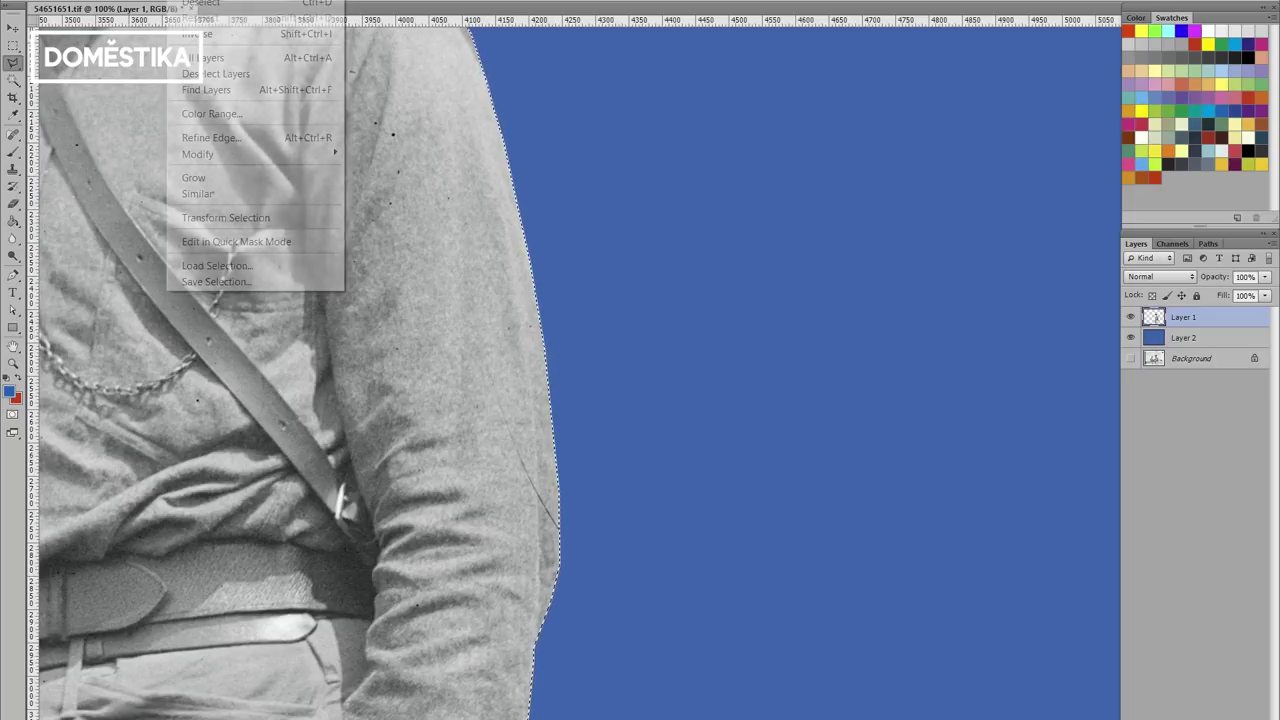
{"action": "key", "text": "Escape"}
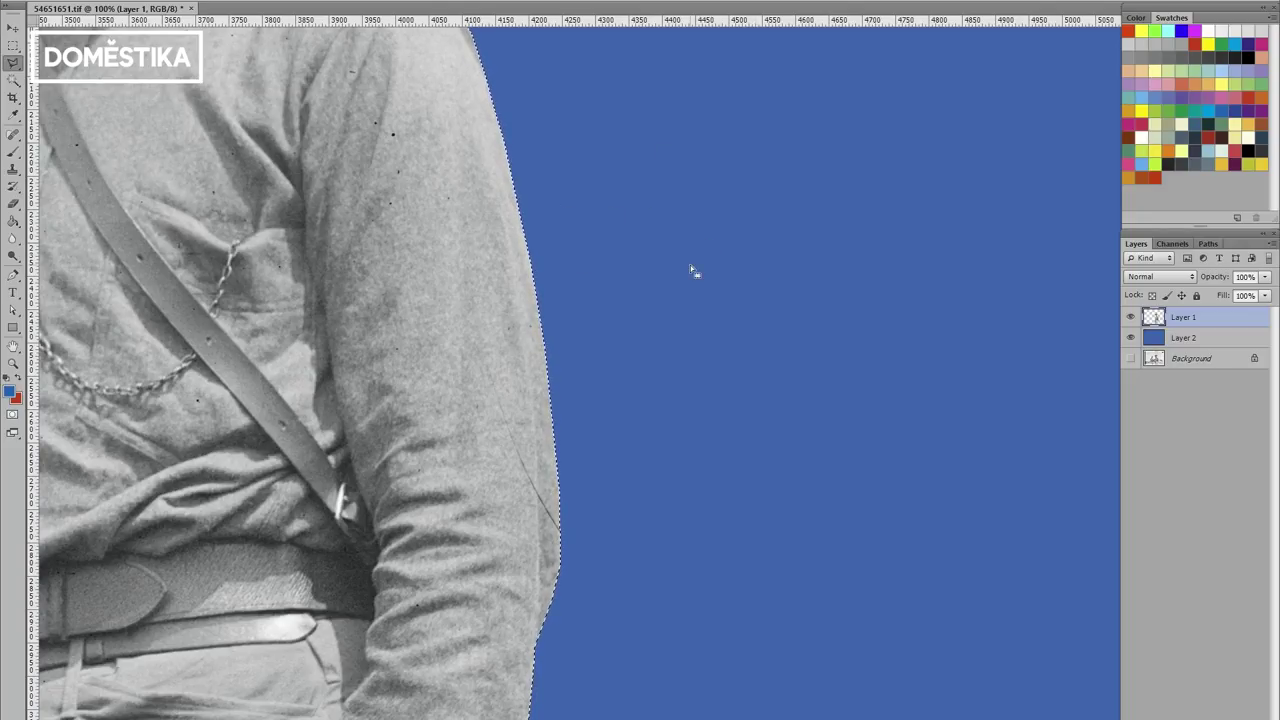
{"action": "key", "text": "v"}
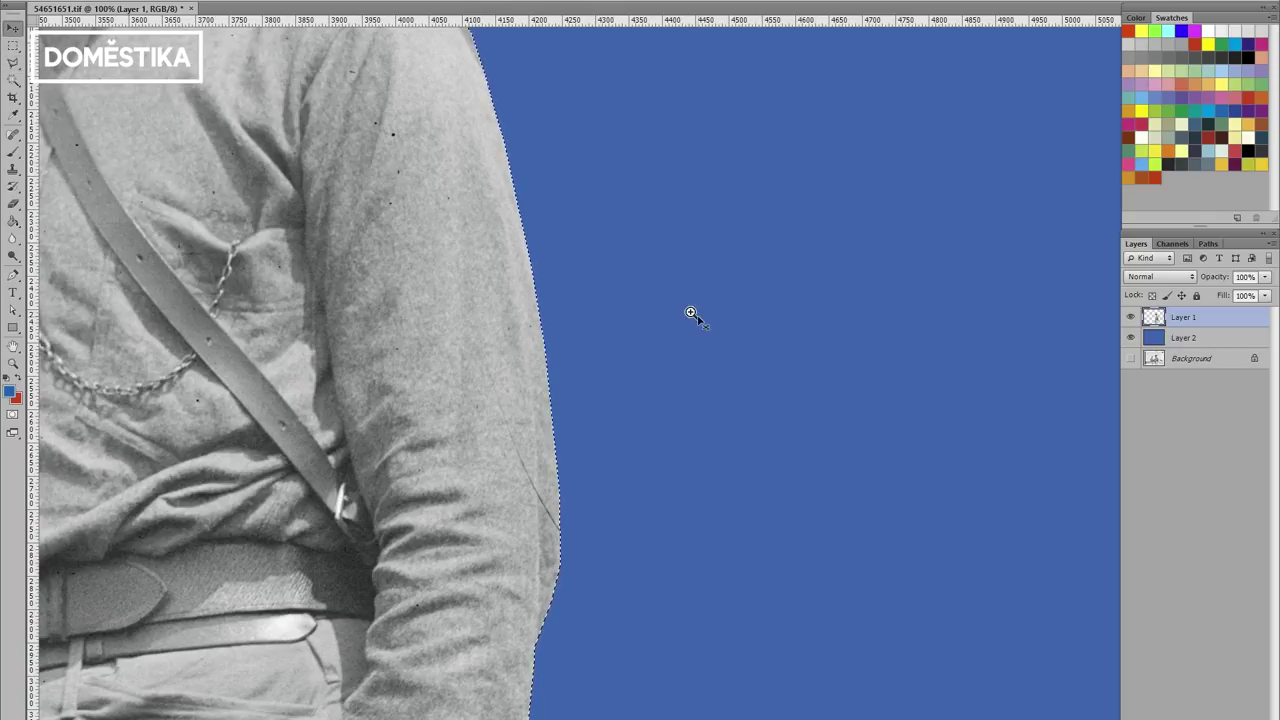
{"action": "left_click", "coordinate": [690, 313]}
{"action": "left_click", "coordinate": [605, 327], "text": "alt"}
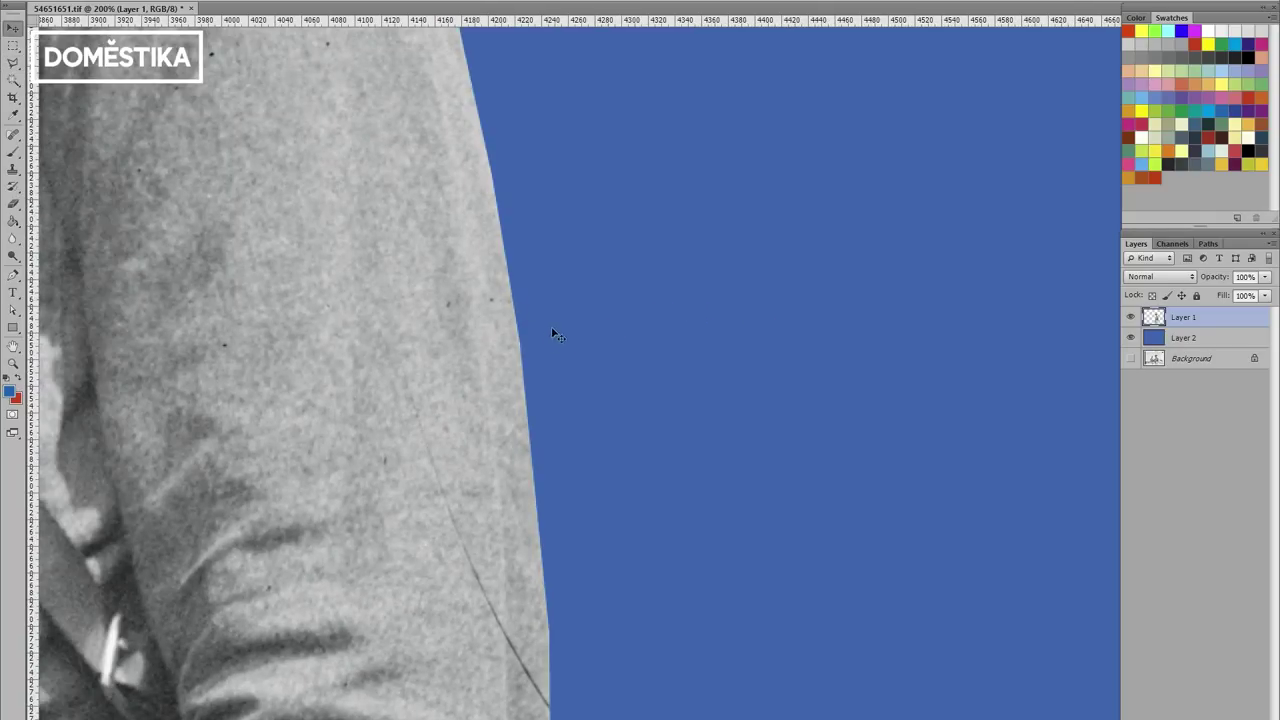
{"action": "left_click", "coordinate": [556, 338], "text": "alt"}
{"action": "left_click_drag", "start_coordinate": [555, 277], "coordinate": [701, 375]}
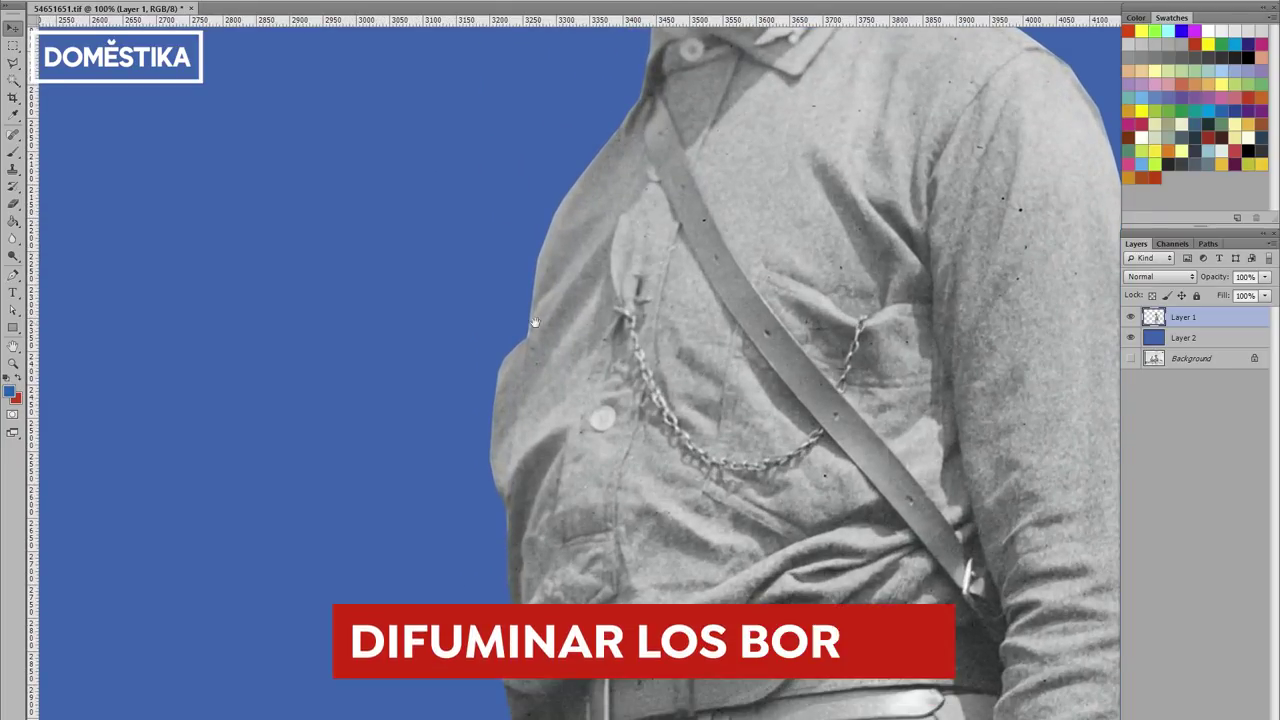
Check the face and hat edges, then load Layer 1's contents as a selection.
{"action": "scroll", "coordinate": [620, 192], "scroll_direction": "up", "scroll_amount": 2}
{"action": "scroll", "coordinate": [670, 184], "scroll_direction": "up", "scroll_amount": 2}
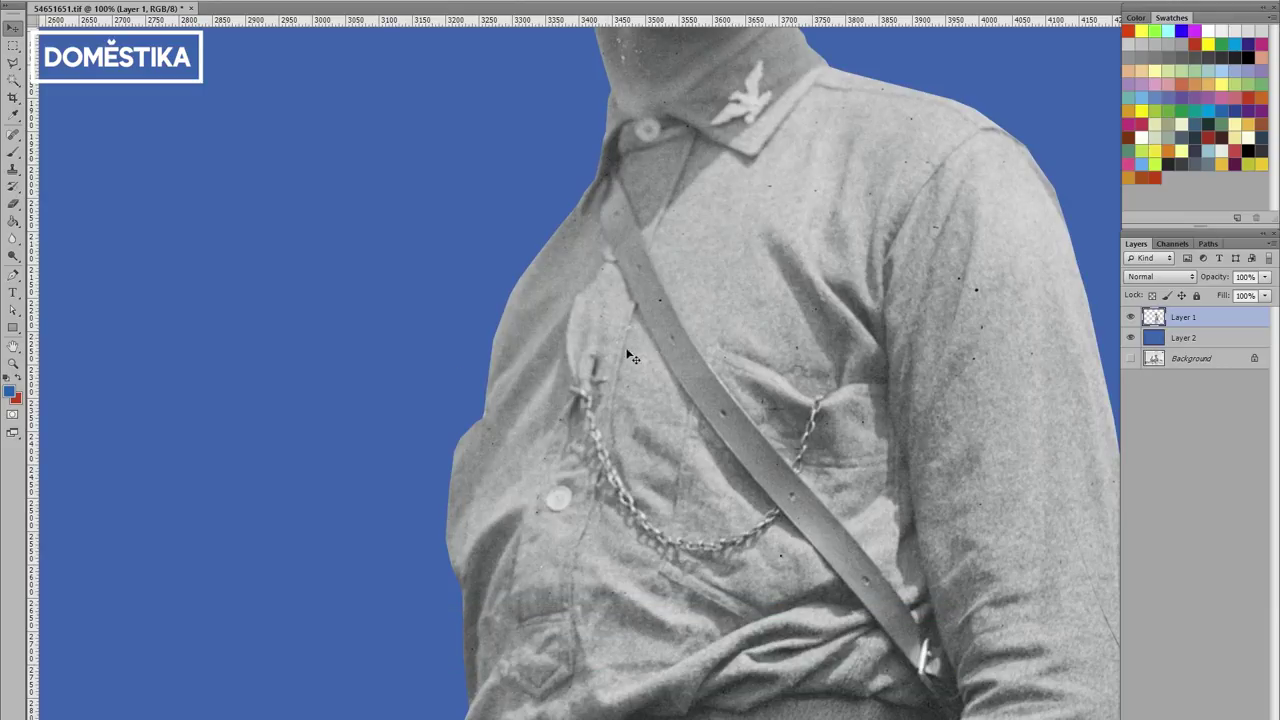
{"action": "mouse_move", "coordinate": [751, 129]}
{"action": "left_mouse_down"}
{"action": "mouse_move", "coordinate": [790, 560]}
{"action": "mouse_move", "coordinate": [274, 505]}
{"action": "mouse_move", "coordinate": [320, 645]}
{"action": "mouse_move", "coordinate": [633, 243]}
{"action": "left_mouse_up"}
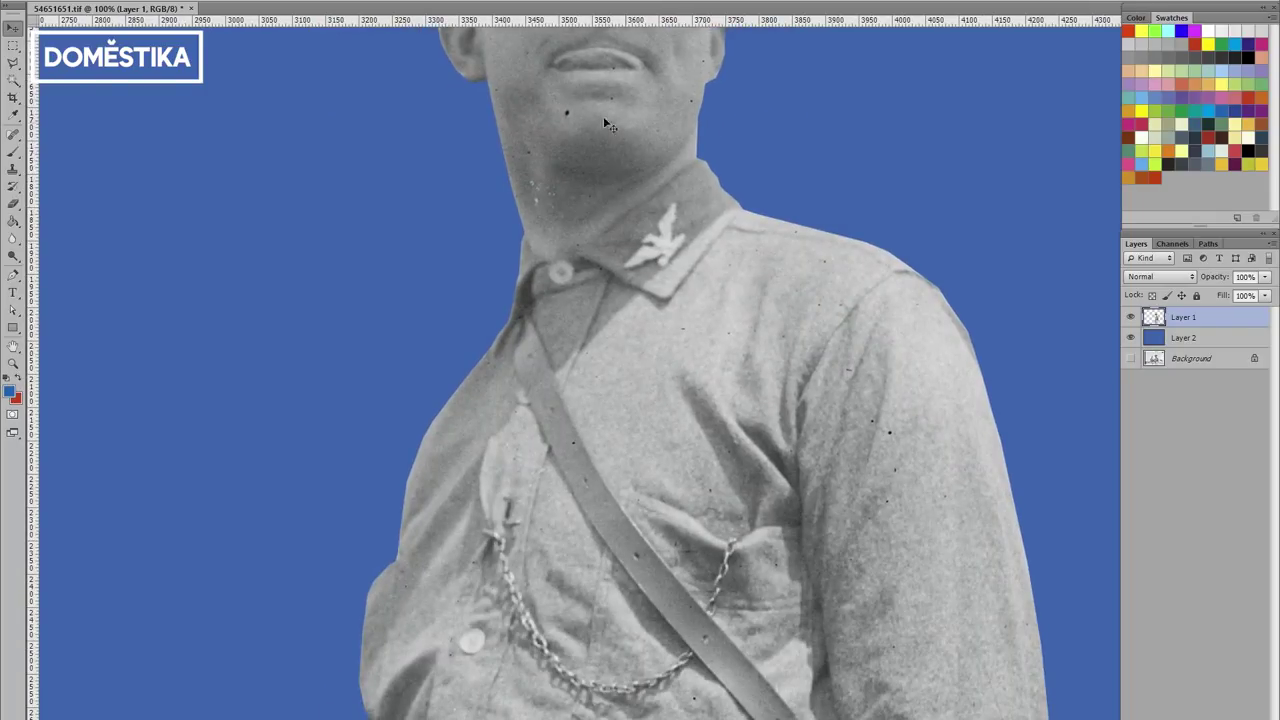
{"action": "left_click_drag", "start_coordinate": [605, 122], "coordinate": [663, 417]}
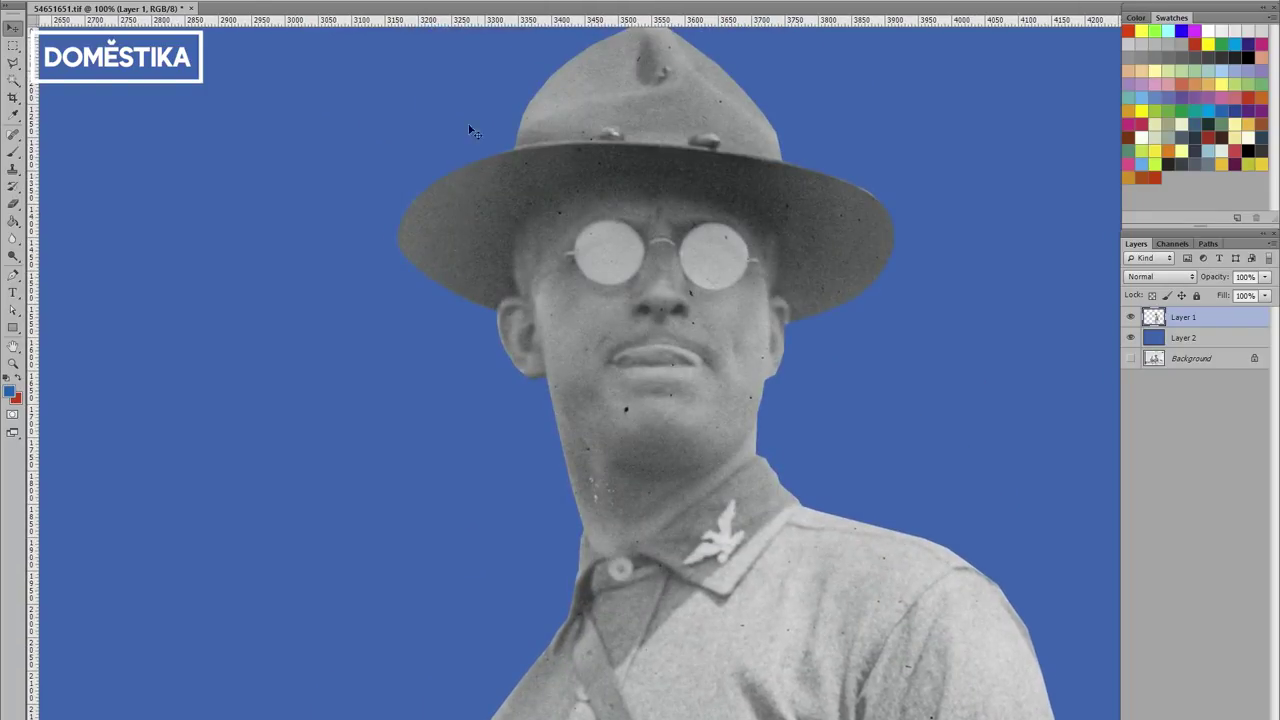
{"action": "left_click_drag", "start_coordinate": [644, 511], "coordinate": [649, 72]}
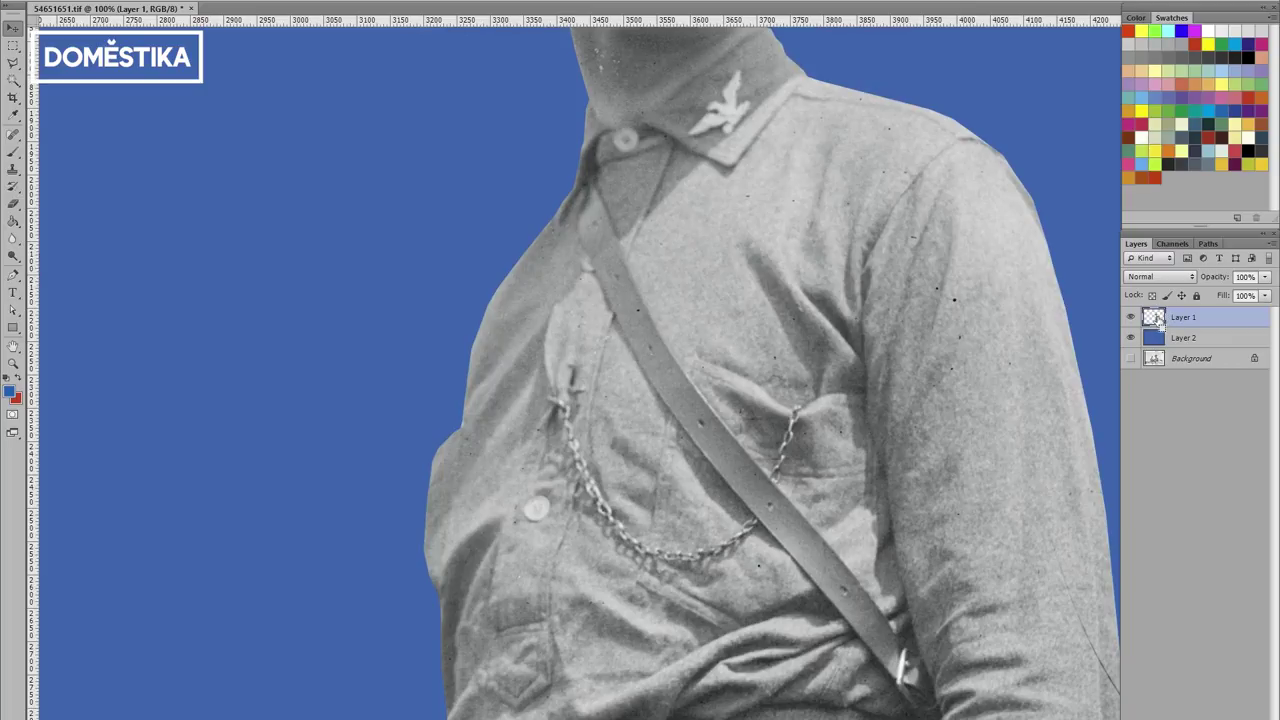
{"action": "left_click", "coordinate": [1155, 318], "text": "ctrl"}
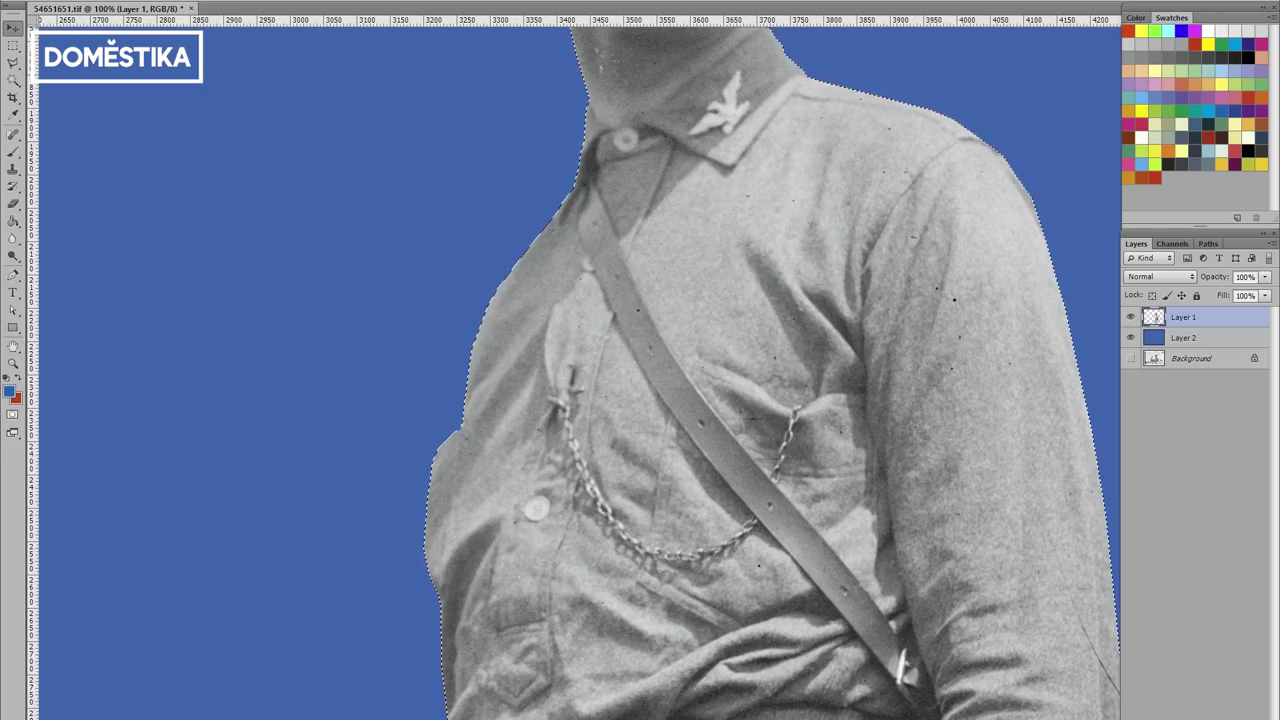
Contract the selection by 3 pixels and zoom out to the full image.
{"action": "left_click", "coordinate": [200, 1]}
{"action": "left_click", "coordinate": [100, 206]}
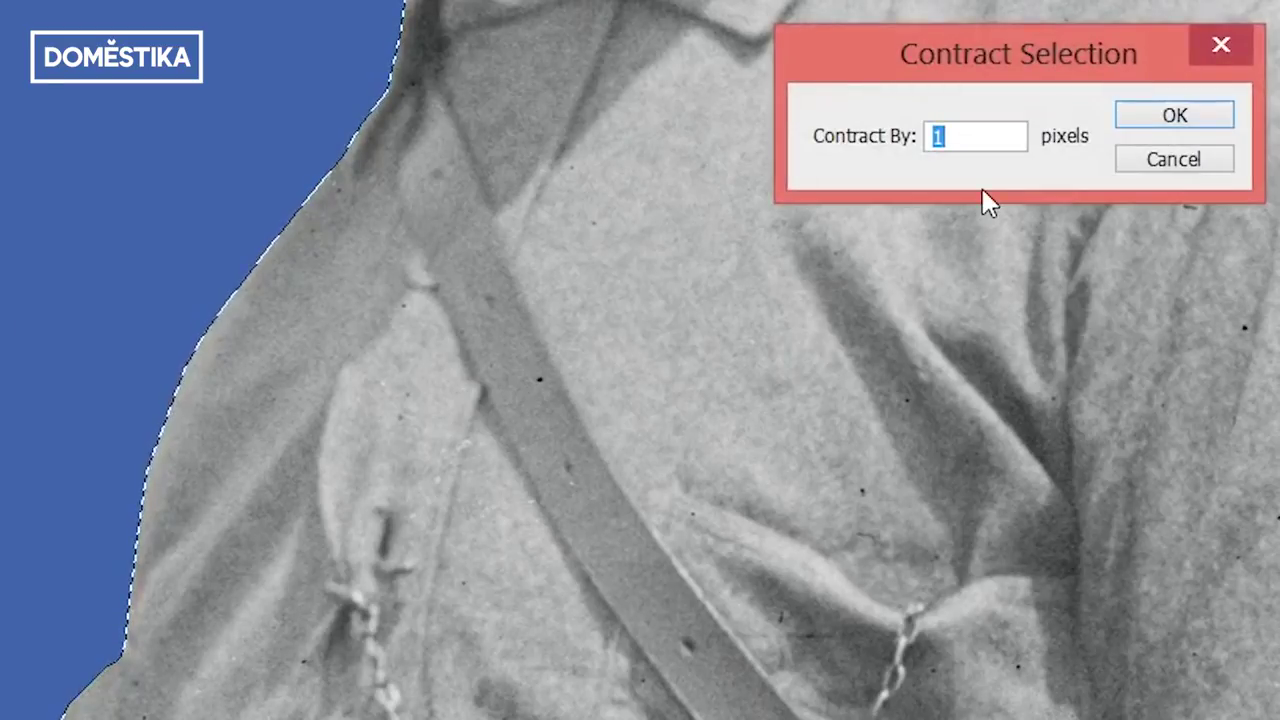
{"action": "type", "text": "3"}
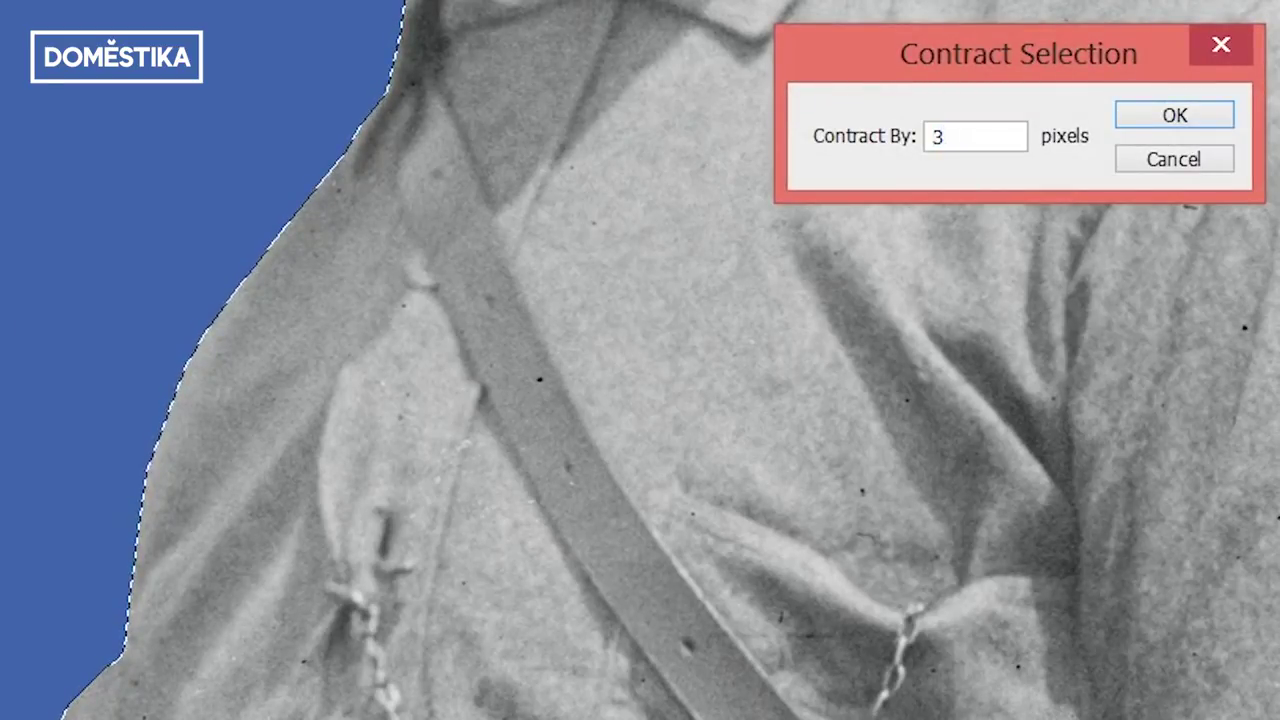
{"action": "left_click", "coordinate": [1172, 118]}
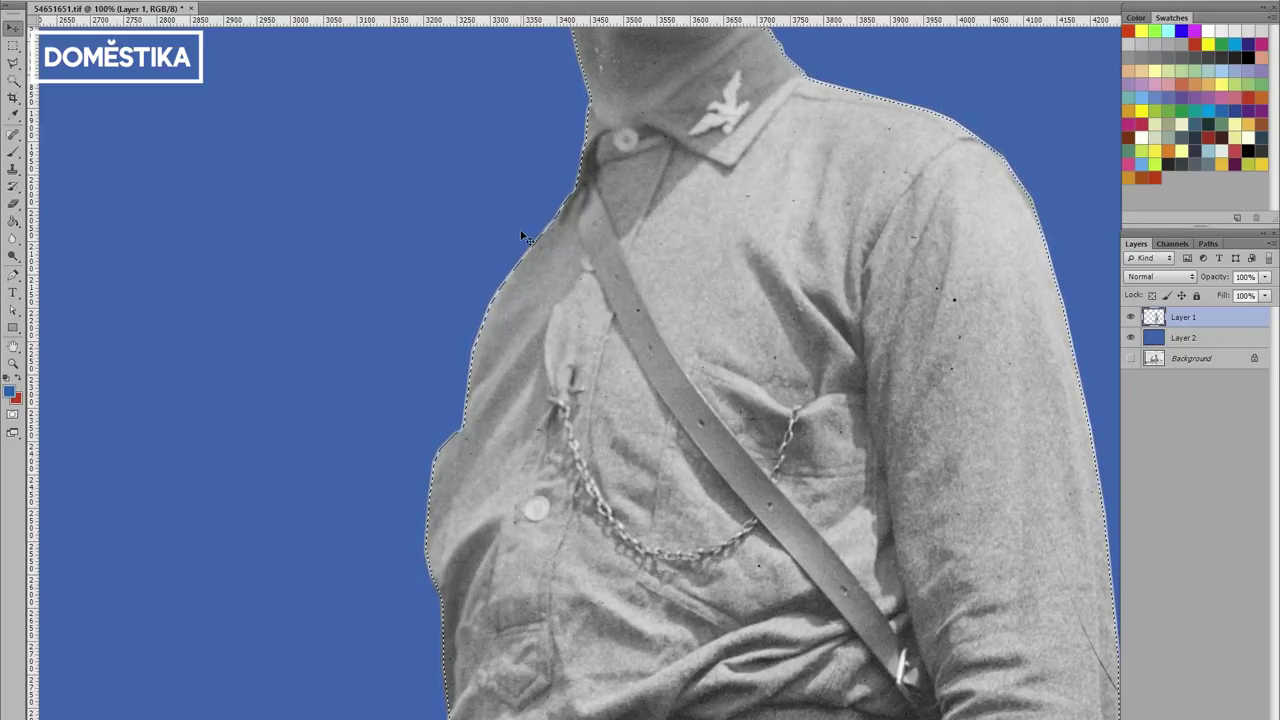
{"action": "mouse_move", "coordinate": [491, 186]}
{"action": "left_mouse_down"}
{"action": "mouse_move", "coordinate": [509, 294]}
{"action": "mouse_move", "coordinate": [594, 449]}
{"action": "left_mouse_up"}
{"action": "left_click", "coordinate": [597, 440], "text": "alt"}
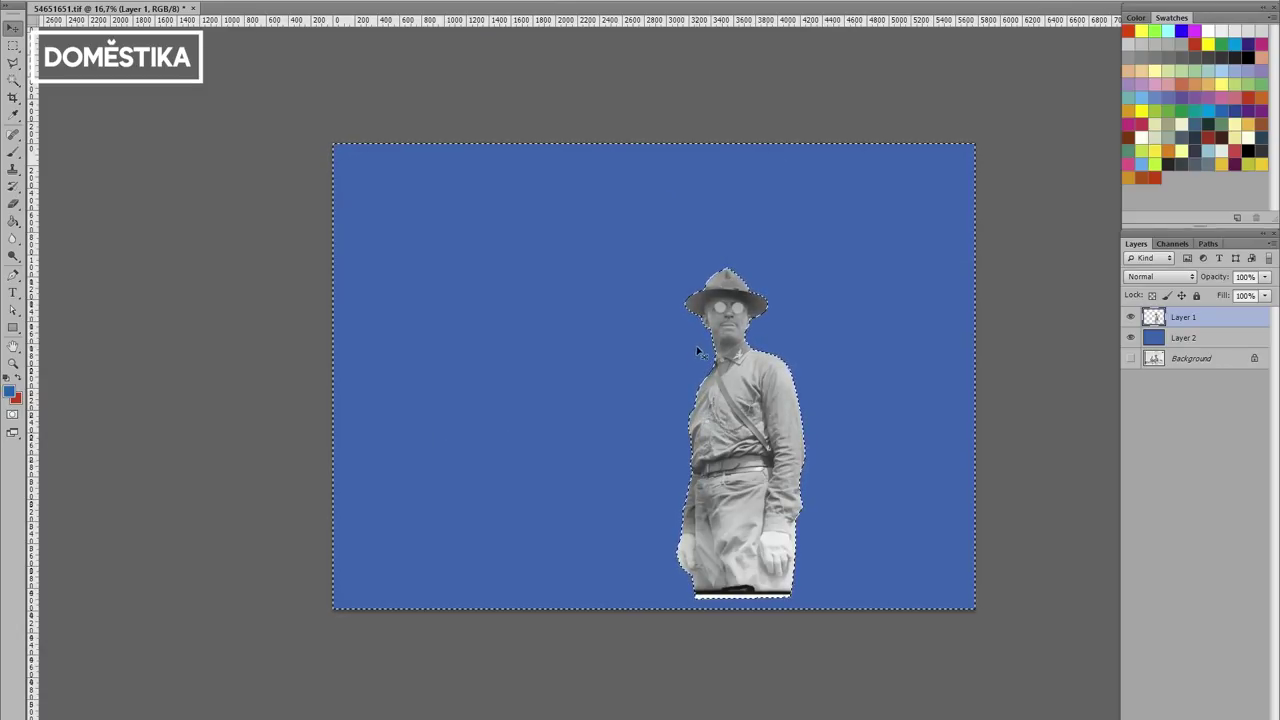
Apply a Gaussian Blur with a 1,9-pixel radius to the soldier's edges.
{"action": "scroll", "coordinate": [694, 351], "scroll_direction": "up", "scroll_amount": 5}
{"action": "left_click", "coordinate": [222, 1]}
{"action": "mouse_move", "coordinate": [223, 138]}
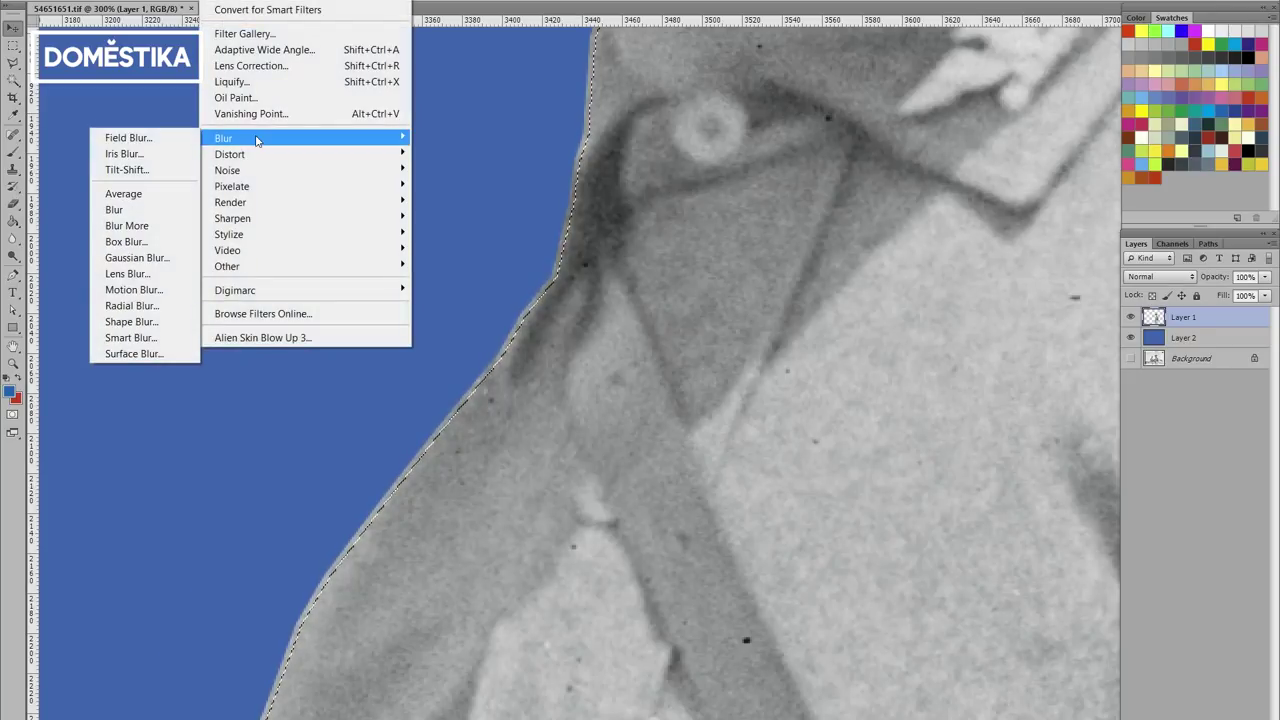
{"action": "left_click", "coordinate": [137, 258]}
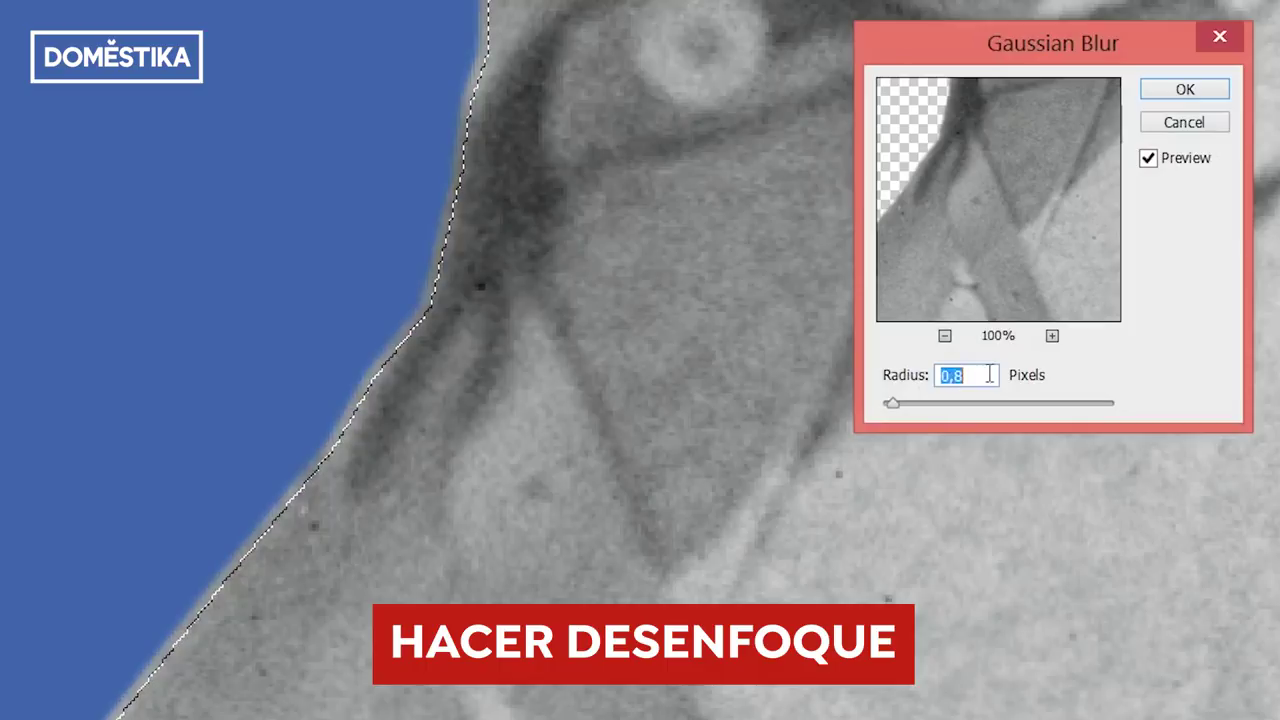
{"action": "mouse_move", "coordinate": [905, 385]}
{"action": "left_mouse_down"}
{"action": "mouse_move", "coordinate": [917, 383]}
{"action": "mouse_move", "coordinate": [900, 398]}
{"action": "mouse_move", "coordinate": [856, 377]}
{"action": "left_mouse_up"}
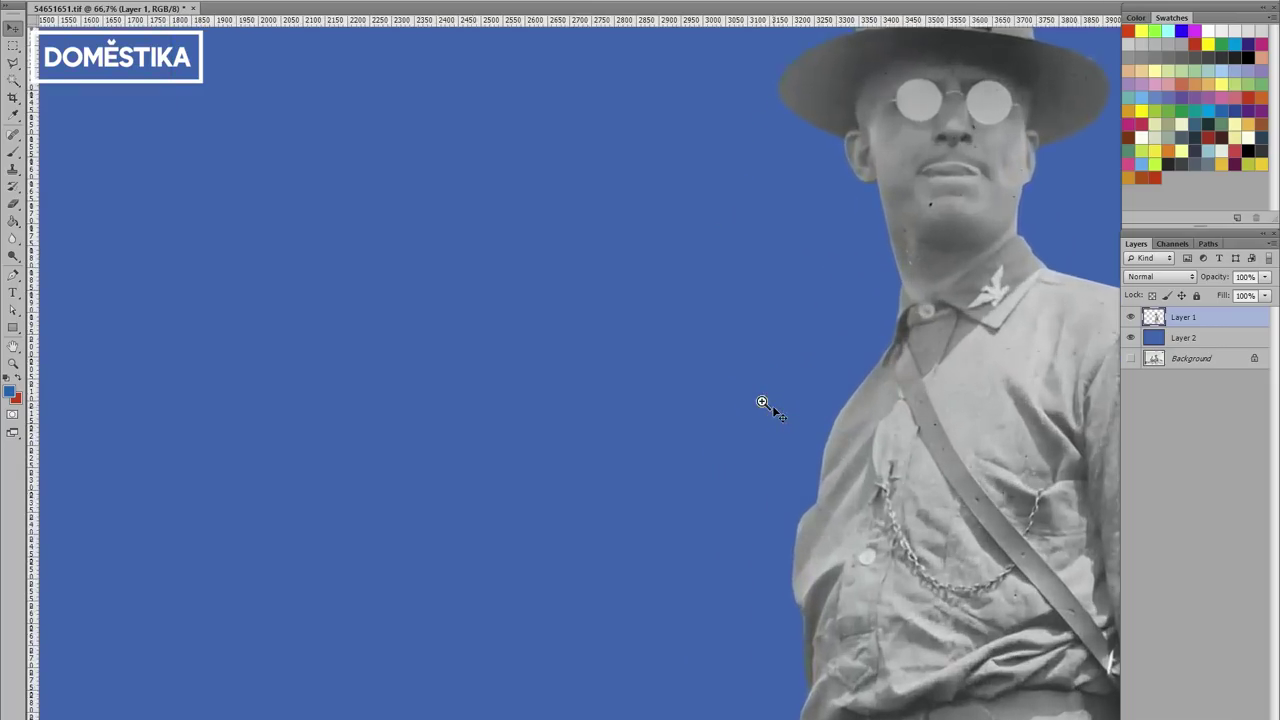
Zoom in and pan to inspect the softened collar and shoulder edges.
{"action": "left_click", "coordinate": [762, 402]}
{"action": "left_click_drag", "start_coordinate": [851, 357], "coordinate": [144, 365]}
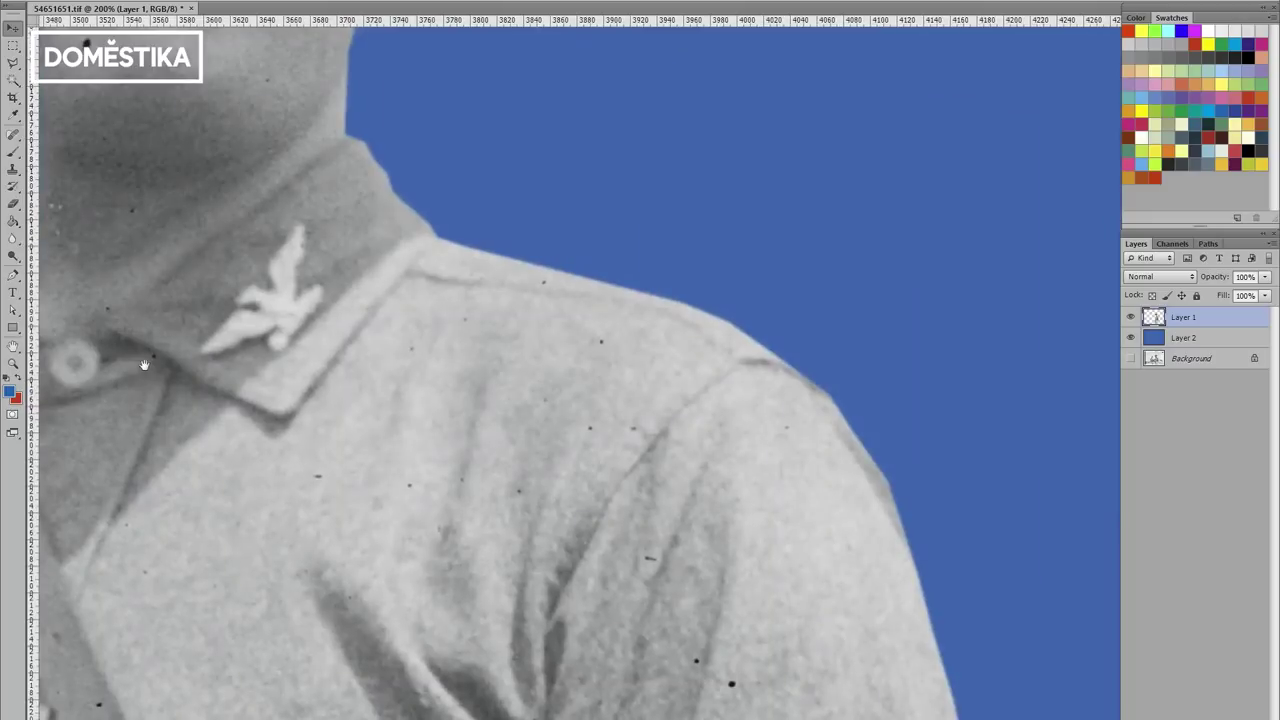
{"action": "scroll", "coordinate": [826, 407], "scroll_direction": "down", "scroll_amount": 4}
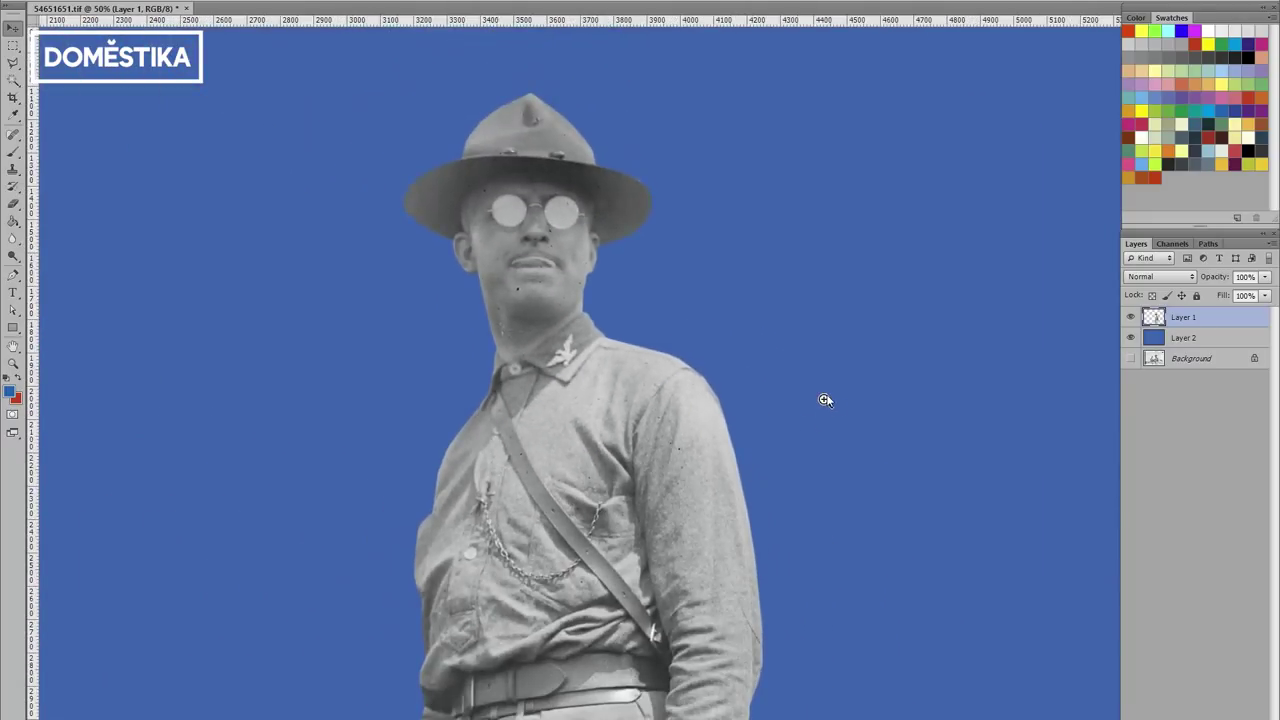
{"action": "scroll", "coordinate": [825, 400], "scroll_direction": "down", "scroll_amount": 1}
{"action": "scroll", "coordinate": [825, 400], "scroll_direction": "down", "scroll_amount": 1}
{"action": "scroll", "coordinate": [827, 401], "scroll_direction": "down", "scroll_amount": 1}
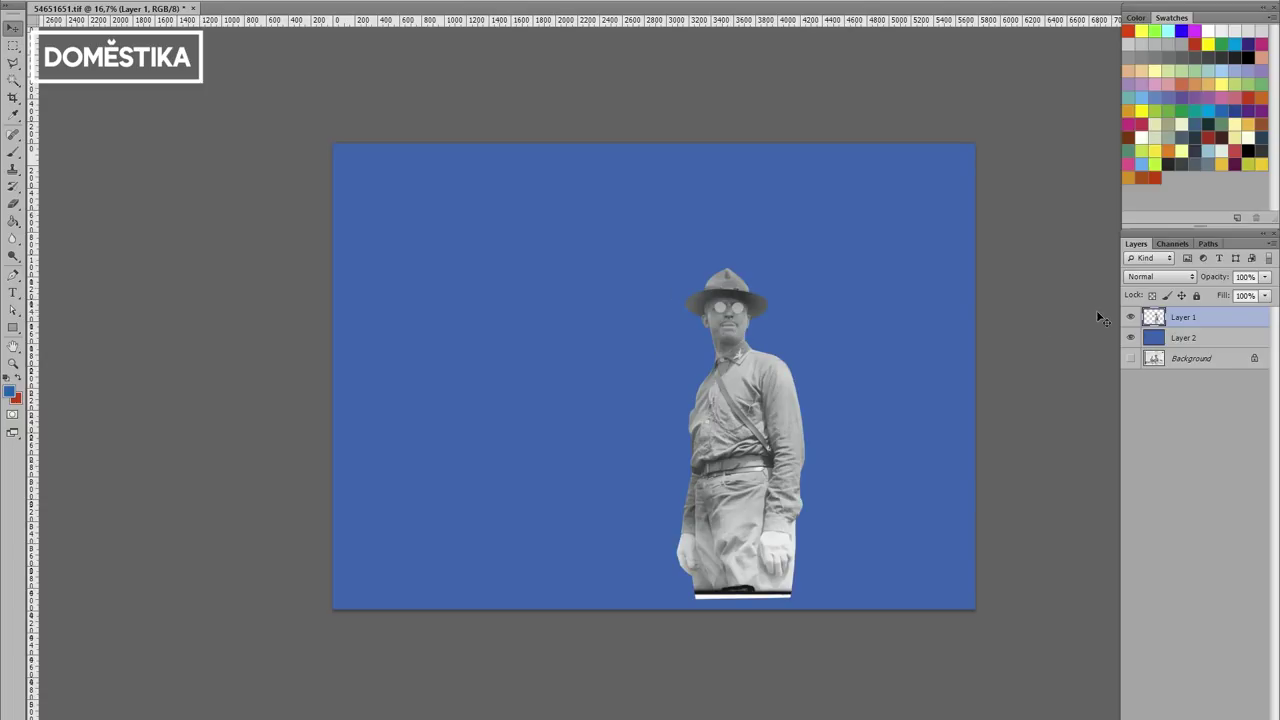
Centre the soldier in the composite and open Save As for a layered PSD.
{"action": "left_click", "coordinate": [727, 457]}
{"action": "left_click", "coordinate": [727, 457]}
{"action": "left_click_drag", "start_coordinate": [840, 425], "coordinate": [615, 425]}
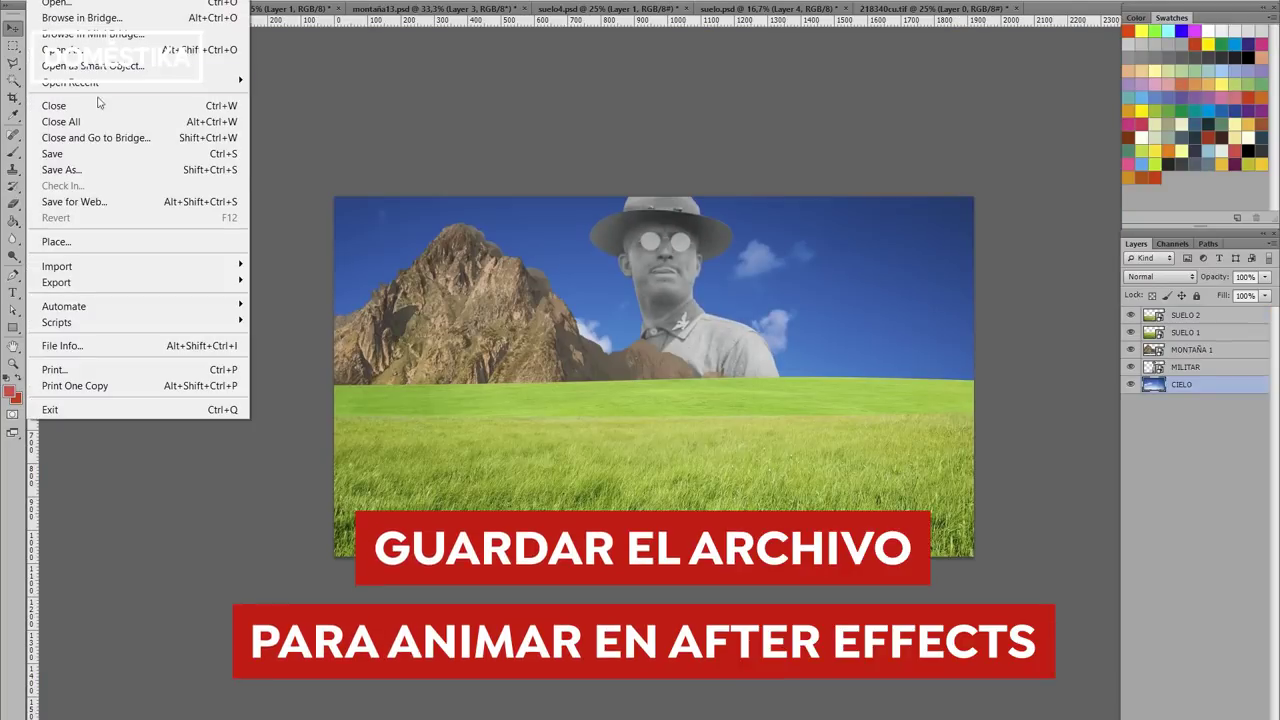
{"action": "left_click", "coordinate": [106, 169]}
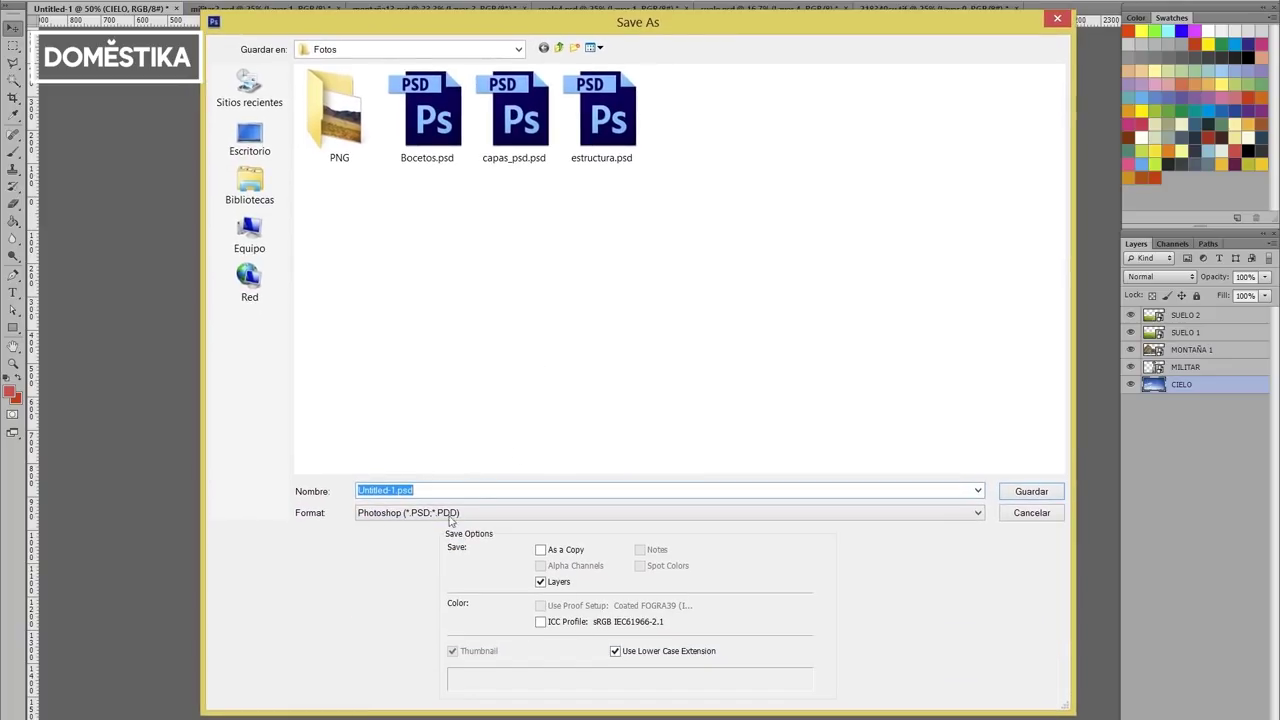
Enter PSD_a_AFTER as the file name for the layered Photoshop composite.
{"action": "type", "text": "PSD_"}
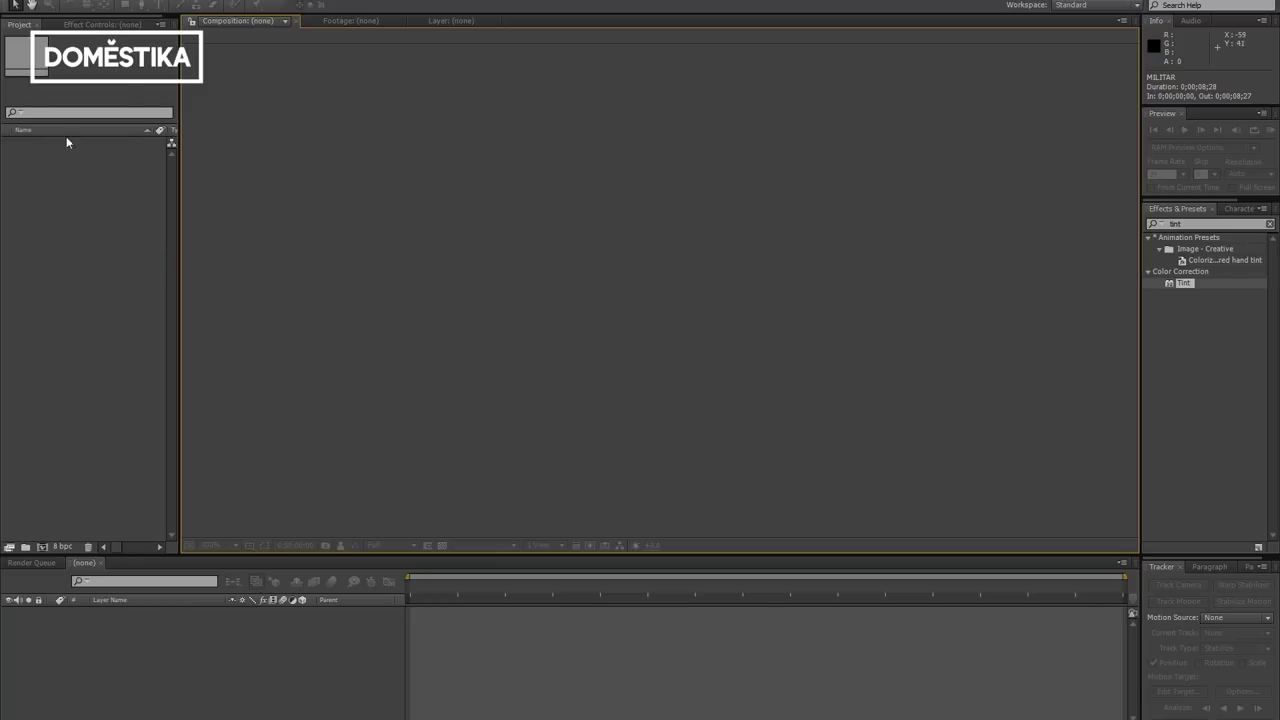
Open After Effects' Import File dialog from the empty Project panel and select PSD_a_AFTER.psd in Fotos.
{"action": "double_click", "coordinate": [98, 278]}
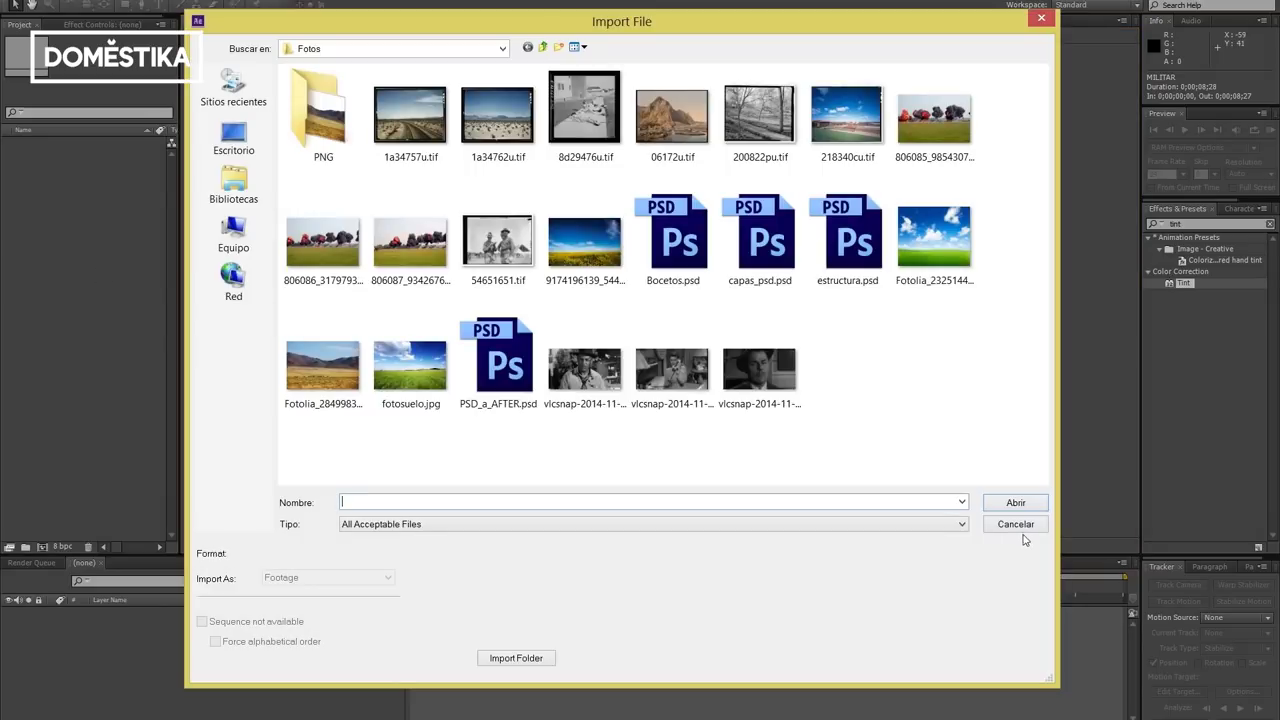
{"action": "left_click", "coordinate": [512, 380]}
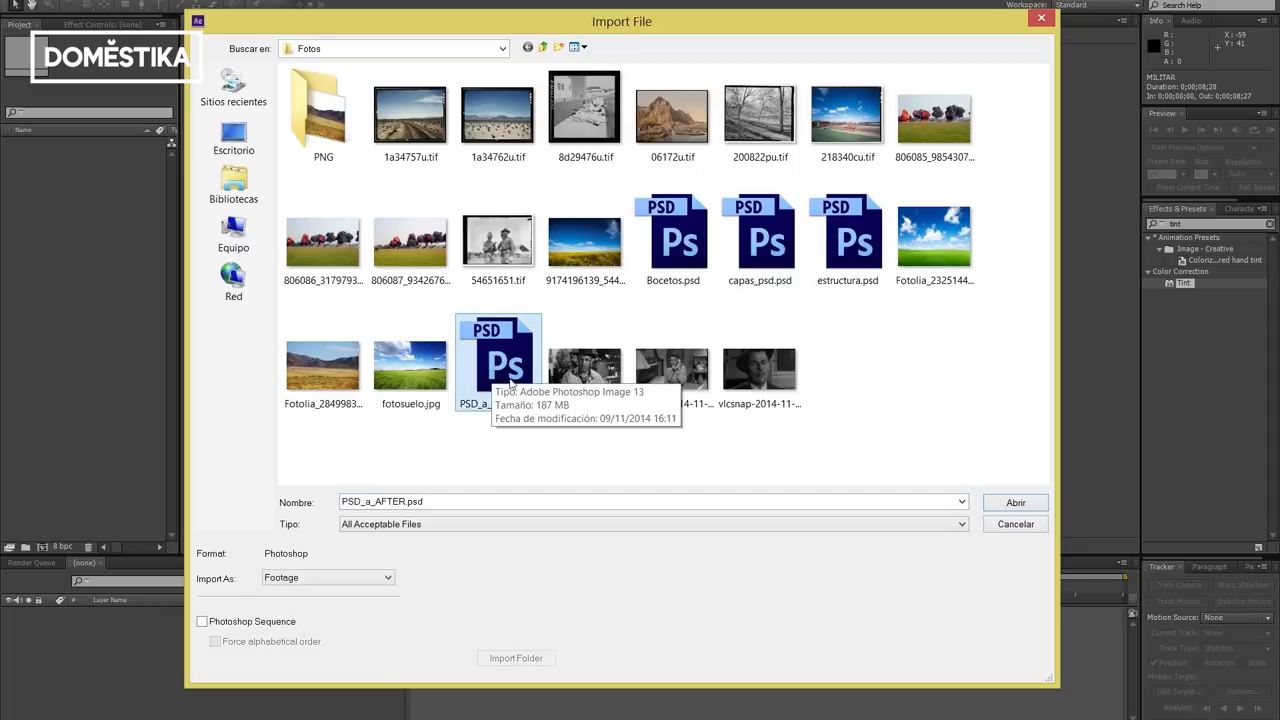